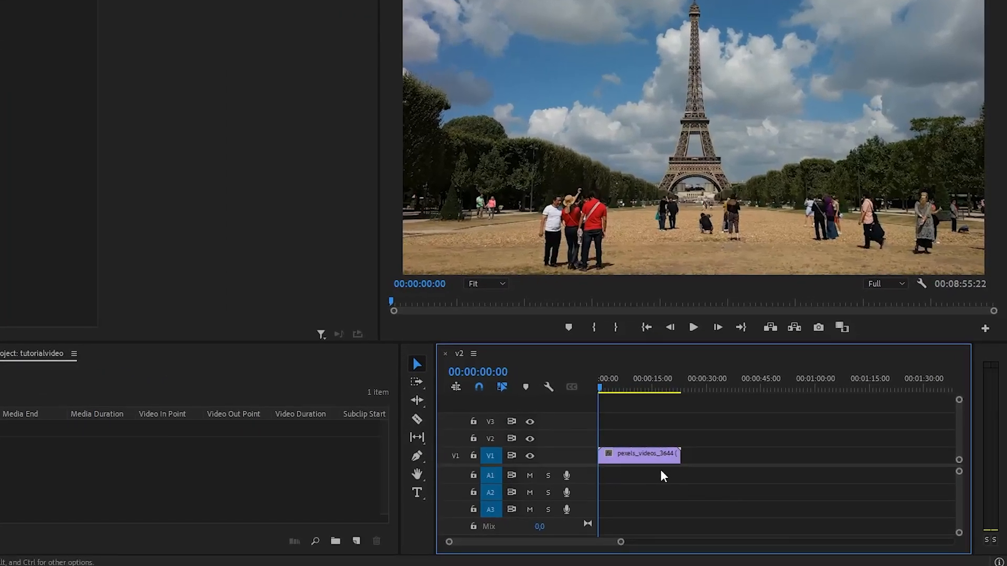
- Duplicate the video clip onto track V2 above the original
{"action": "left_click", "coordinate": [635, 461]}
{"action": "left_click_drag", "start_coordinate": [634, 464], "coordinate": [632, 439]}
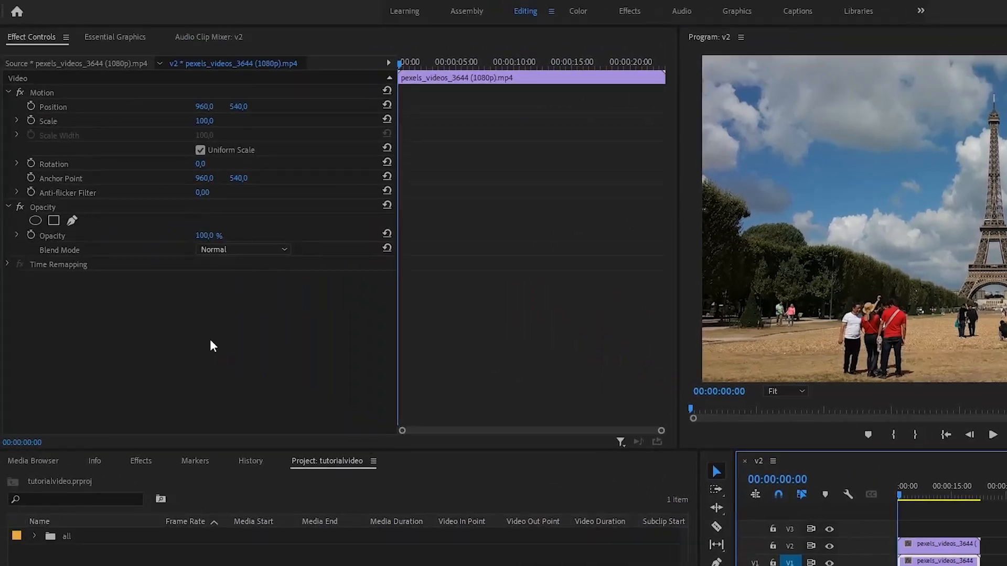
- Scrub the lower clip's opacity value to dim it
{"action": "left_click", "coordinate": [203, 236]}
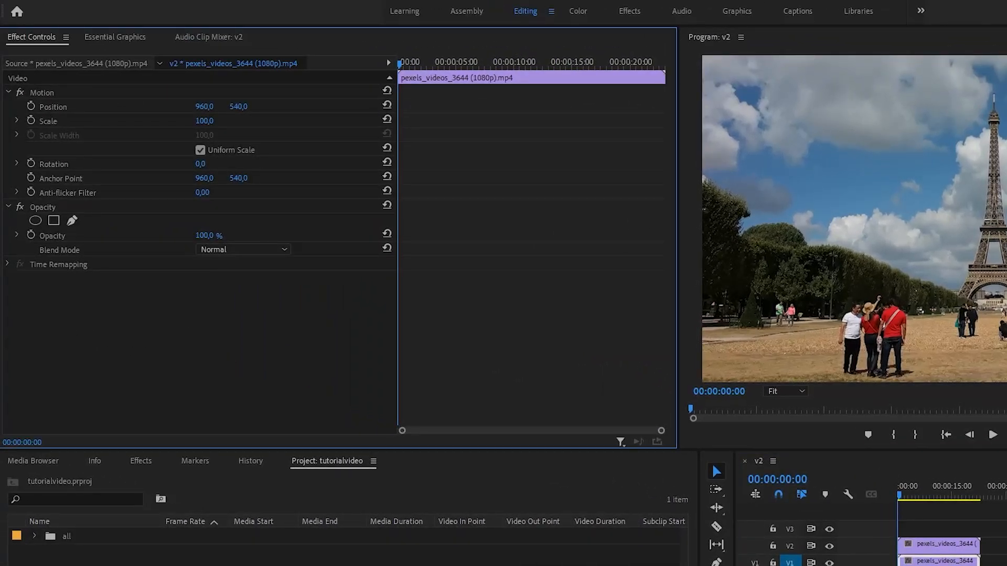
{"action": "left_click_drag", "start_coordinate": [202, 236], "coordinate": [150, 236]}
{"action": "left_click_drag", "start_coordinate": [204, 236], "coordinate": [210, 233]}
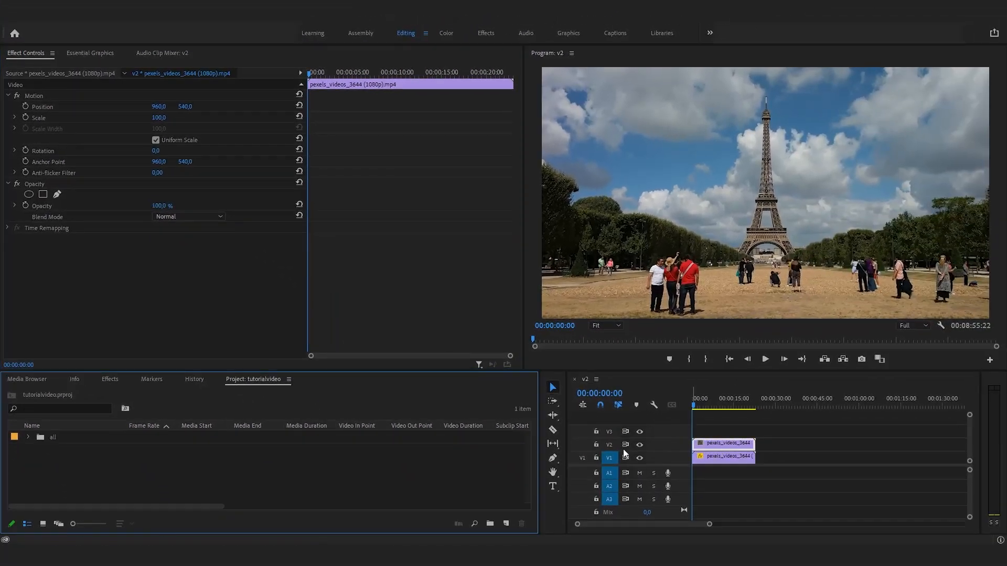
- Search the effects for crop and apply the Crop effect to the clip on V2
{"action": "left_click", "coordinate": [108, 381]}
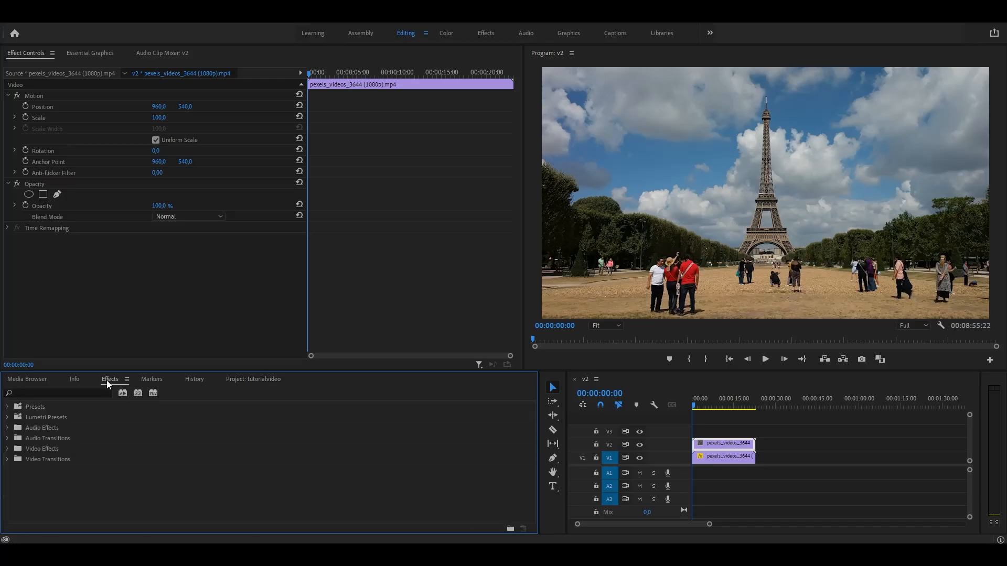
{"action": "left_click", "coordinate": [97, 392]}
{"action": "type", "text": "crop"}
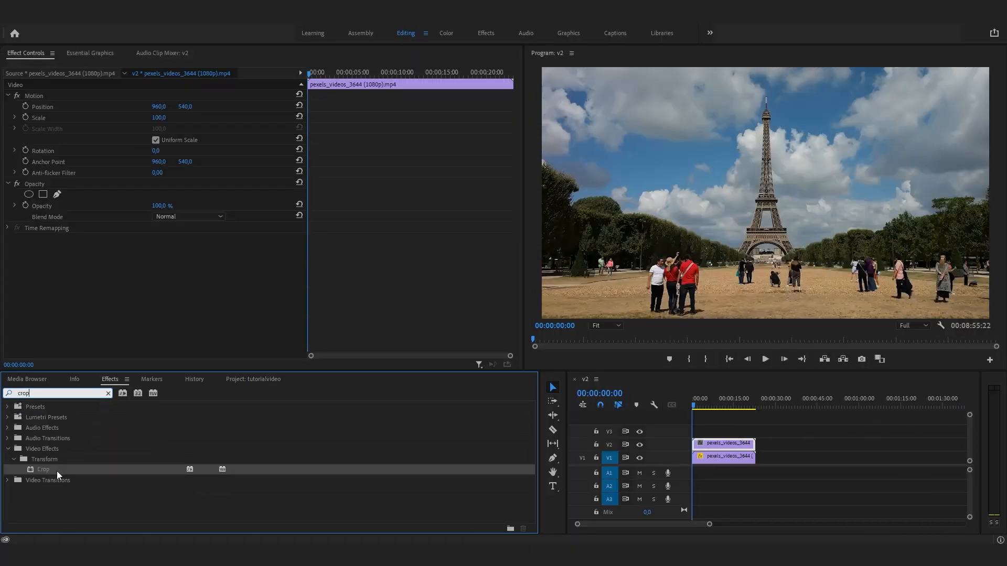
{"action": "left_click_drag", "start_coordinate": [56, 471], "coordinate": [724, 445]}
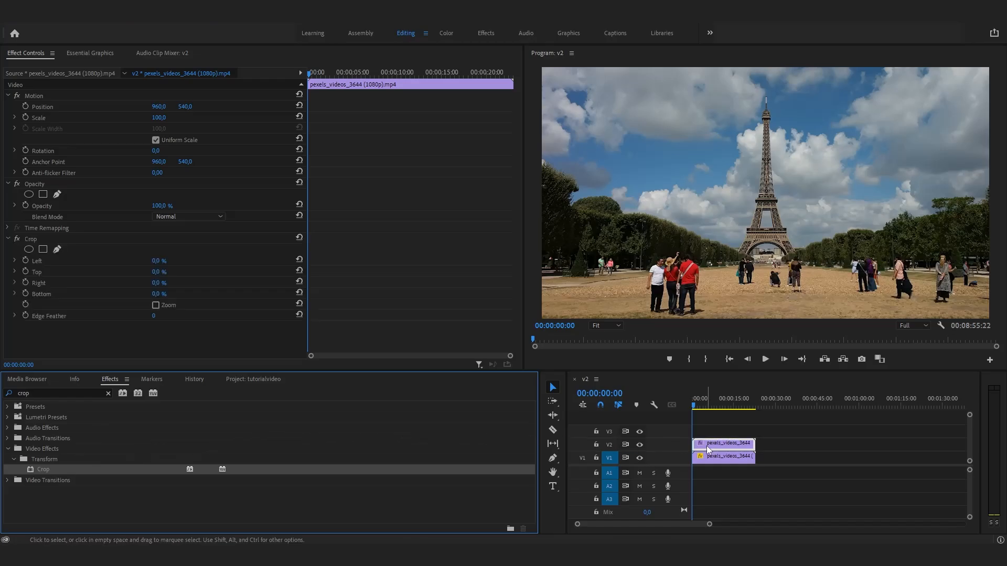
- Set the Crop Top value to 15%
{"action": "left_click", "coordinate": [154, 272]}
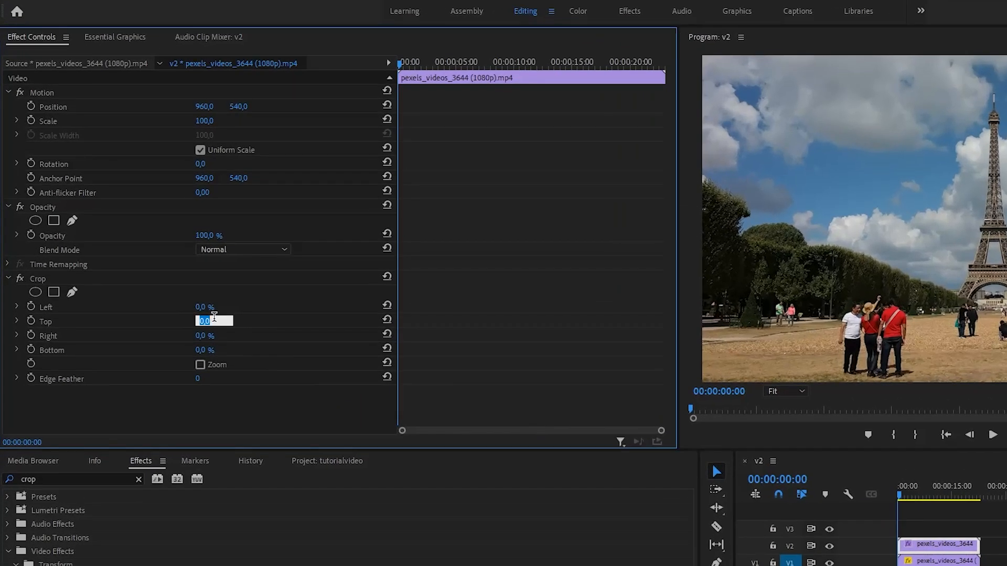
{"action": "type", "text": "15"}
{"action": "key", "text": "Return"}
- Set the Crop Left value to 15%
{"action": "left_click", "coordinate": [214, 306]}
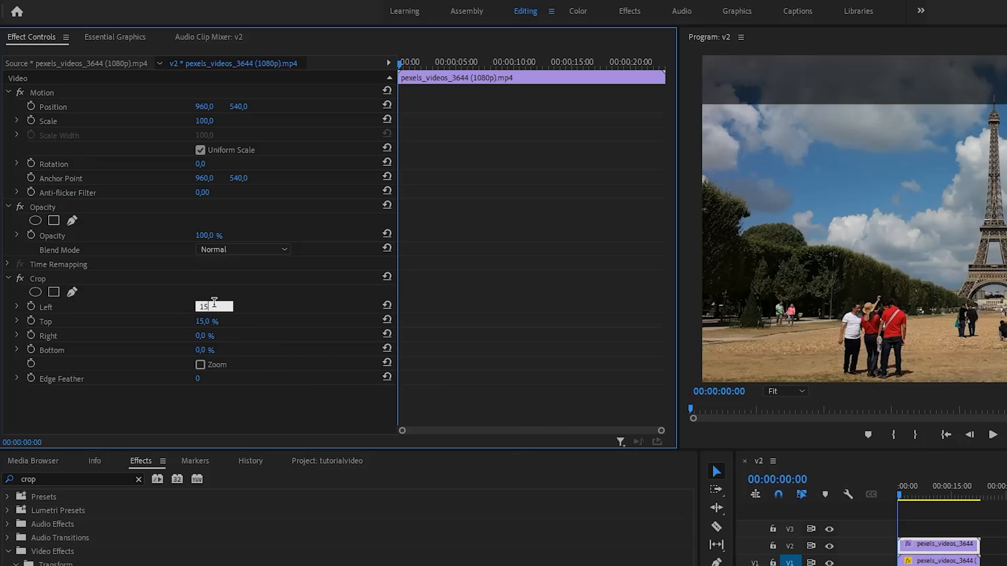
{"action": "type", "text": "15"}
{"action": "key", "text": "Return"}
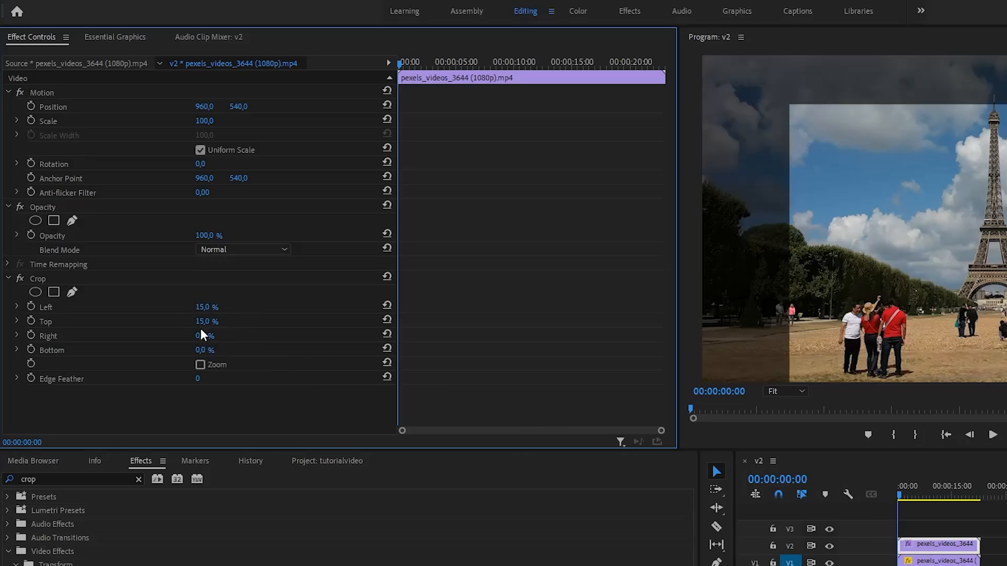
- Set the Crop Left and Right values to 45% each
{"action": "left_click", "coordinate": [213, 306]}
{"action": "type", "text": "45"}
{"action": "key", "text": "Return"}
{"action": "left_click", "coordinate": [205, 336]}
{"action": "type", "text": "45"}
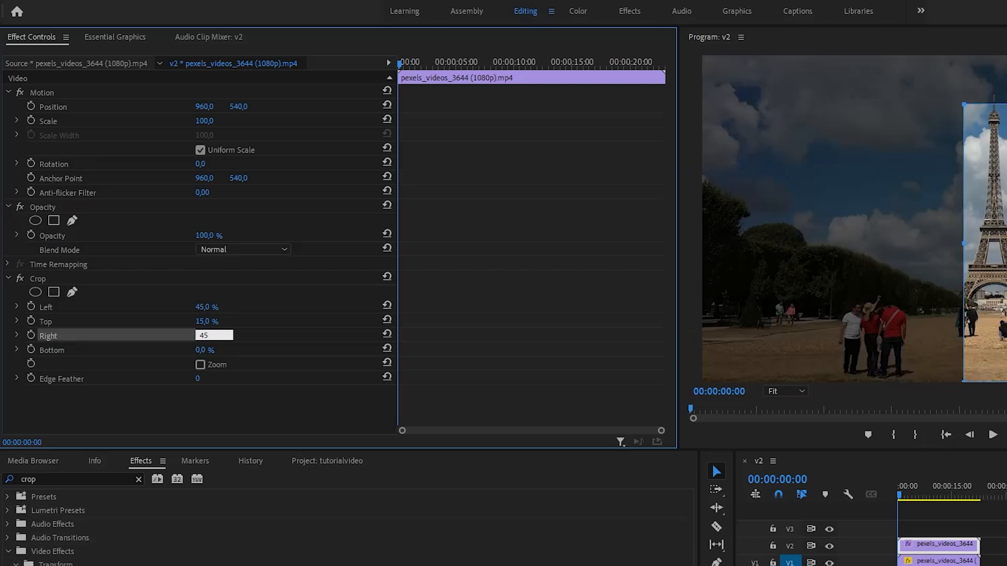
{"action": "key", "text": "Return"}
- Set the Crop Bottom to 20% and the Edge Feather to 100
{"action": "left_click", "coordinate": [214, 350]}
{"action": "type", "text": "20"}
{"action": "key", "text": "Return"}
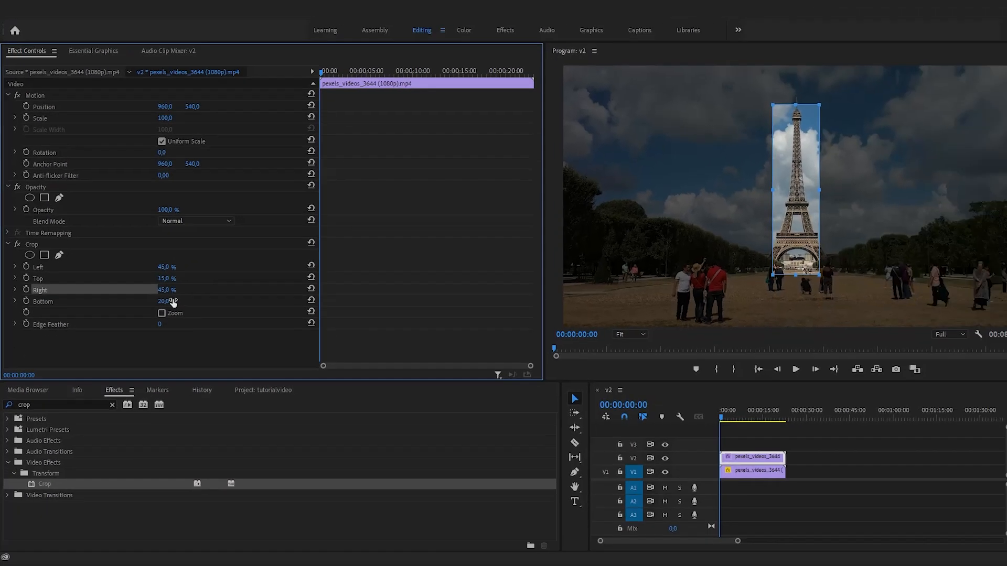
{"action": "left_click", "coordinate": [213, 375]}
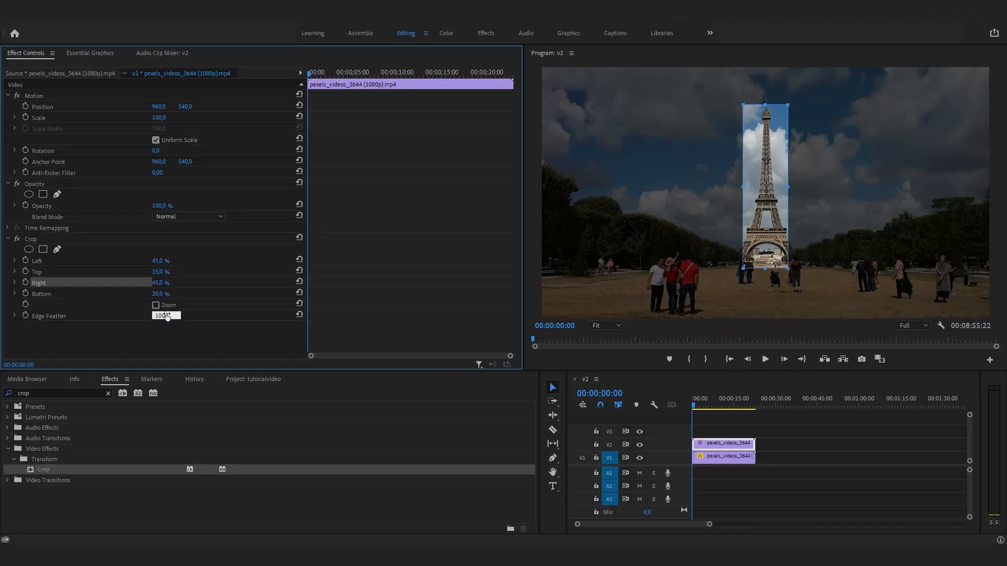
{"action": "key", "text": "Return"}
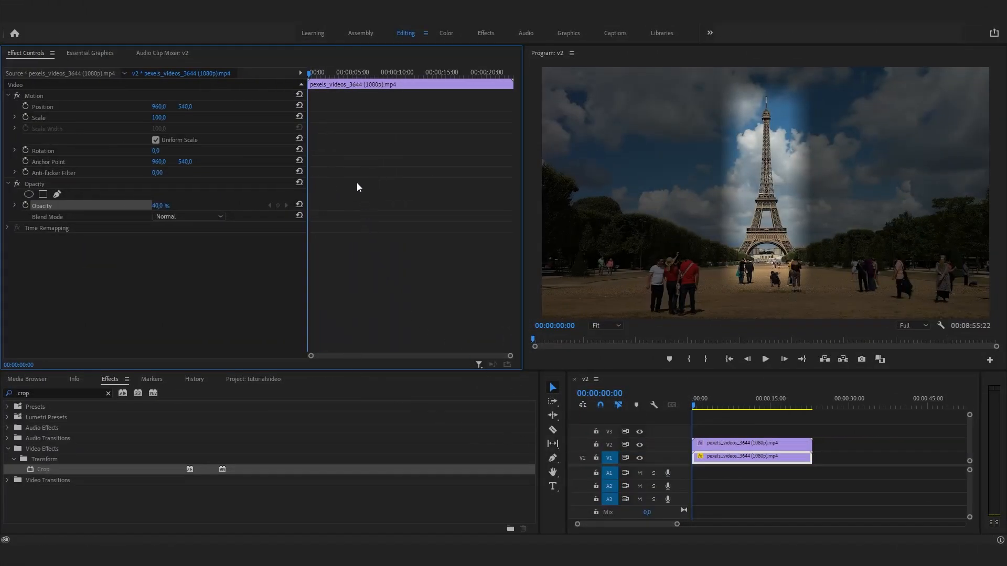
- Keyframe the lower clip's opacity at 40% at 00:00:03:00 and 100% at 00:00:02:09
{"action": "left_click_drag", "start_coordinate": [310, 75], "coordinate": [334, 72]}
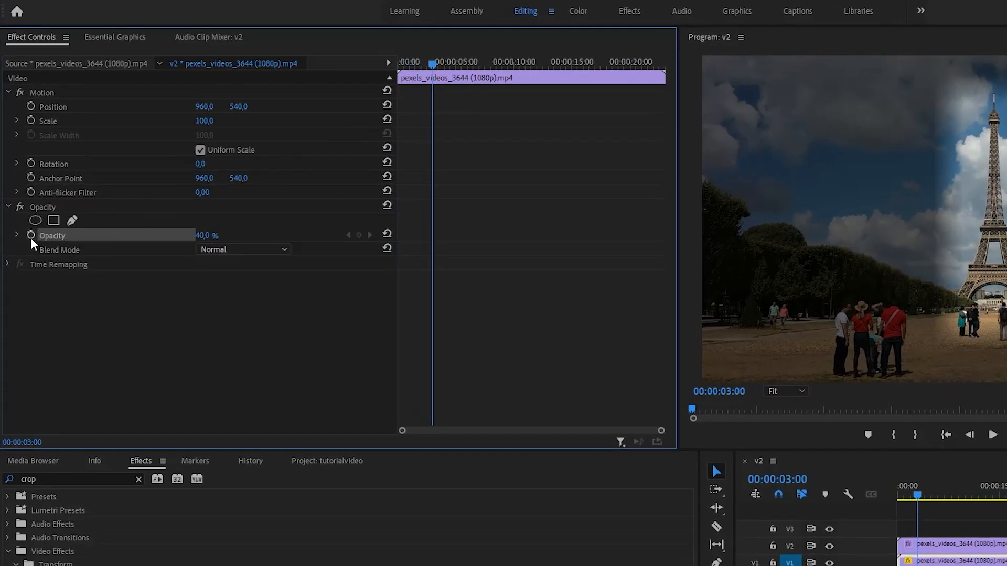
{"action": "left_click", "coordinate": [26, 205]}
{"action": "key", "text": "Left"}
{"action": "key", "text": "Left"}
{"action": "key", "text": "Left"}
{"action": "key", "text": "Left"}
{"action": "key", "text": "Left"}
{"action": "key", "text": "Left"}
{"action": "key", "text": "Left"}
{"action": "key", "text": "Left"}
{"action": "key", "text": "Left"}
{"action": "key", "text": "Left"}
{"action": "key", "text": "Left"}
{"action": "key", "text": "Left"}
{"action": "key", "text": "Left"}
{"action": "key", "text": "Left"}
{"action": "key", "text": "Left"}
{"action": "key", "text": "Left"}
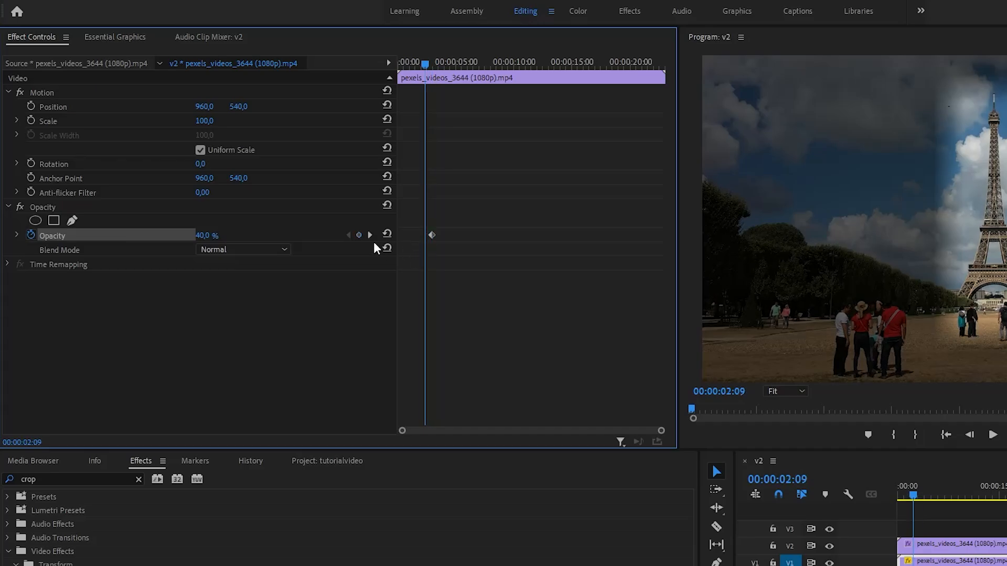
{"action": "left_click", "coordinate": [387, 234]}
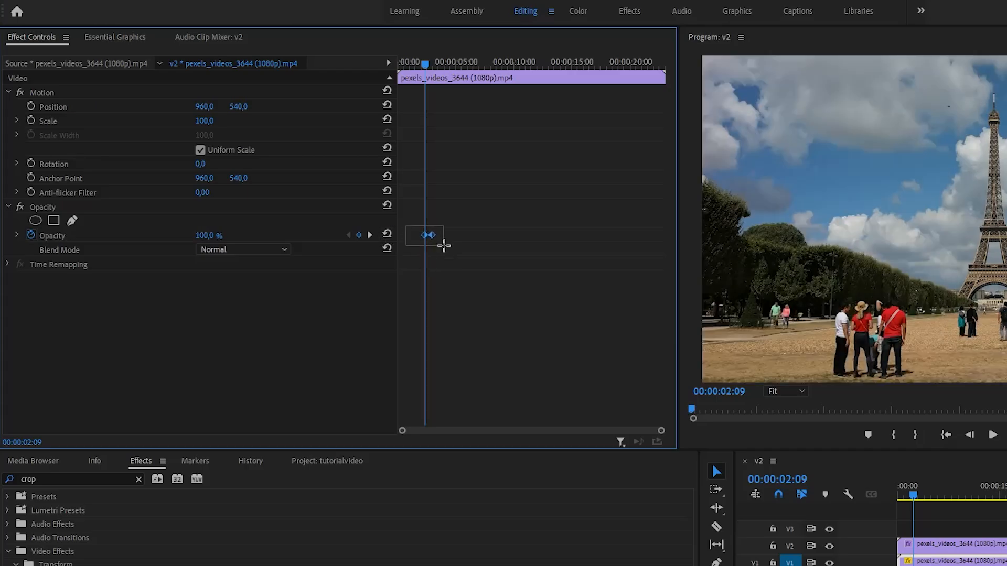
- Apply easing interpolation to both opacity keyframes
{"action": "right_click", "coordinate": [431, 235]}
{"action": "left_click", "coordinate": [463, 427]}
{"action": "right_click", "coordinate": [431, 235]}
{"action": "left_click", "coordinate": [470, 444]}
- Play back the start of the sequence to preview the opacity fade
{"action": "left_click", "coordinate": [423, 61]}
{"action": "left_click_drag", "start_coordinate": [423, 61], "coordinate": [415, 64]}
{"action": "key", "text": "space"}
{"action": "key", "text": "space"}
{"action": "key", "text": "space"}
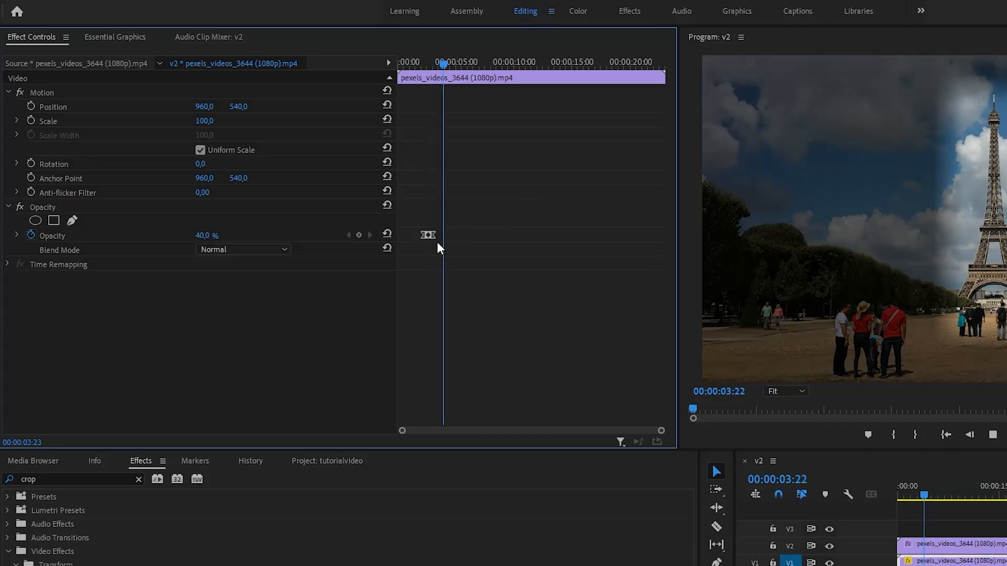
- Select both opacity keyframes, paste them near 00:00:06:11, and nudge the pasted pair slightly earlier
{"action": "left_click_drag", "start_coordinate": [413, 225], "coordinate": [455, 246]}
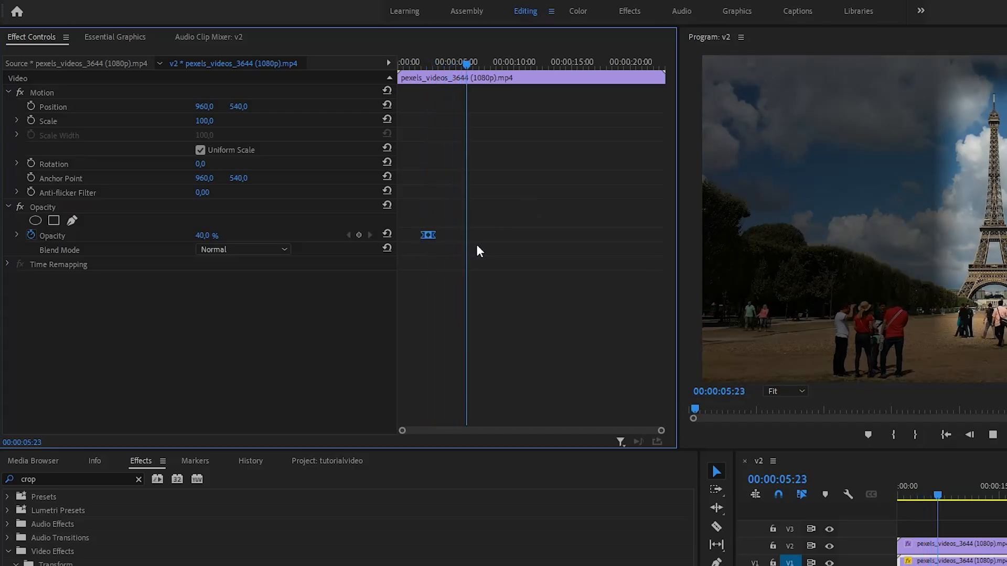
{"action": "key", "text": "space"}
{"action": "left_click", "coordinate": [501, 235]}
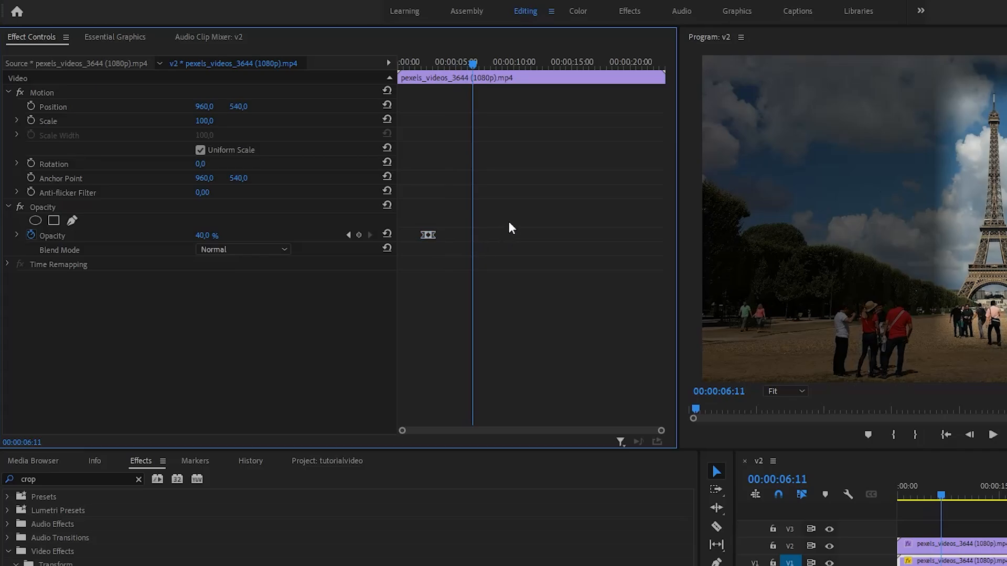
{"action": "key", "text": "ctrl+v"}
{"action": "left_click_drag", "start_coordinate": [480, 235], "coordinate": [465, 234]}
- Play back the sequence to preview the repeated spotlight fade
{"action": "left_click_drag", "start_coordinate": [471, 65], "coordinate": [457, 63]}
{"action": "left_click", "coordinate": [550, 182]}
{"action": "key", "text": "space"}
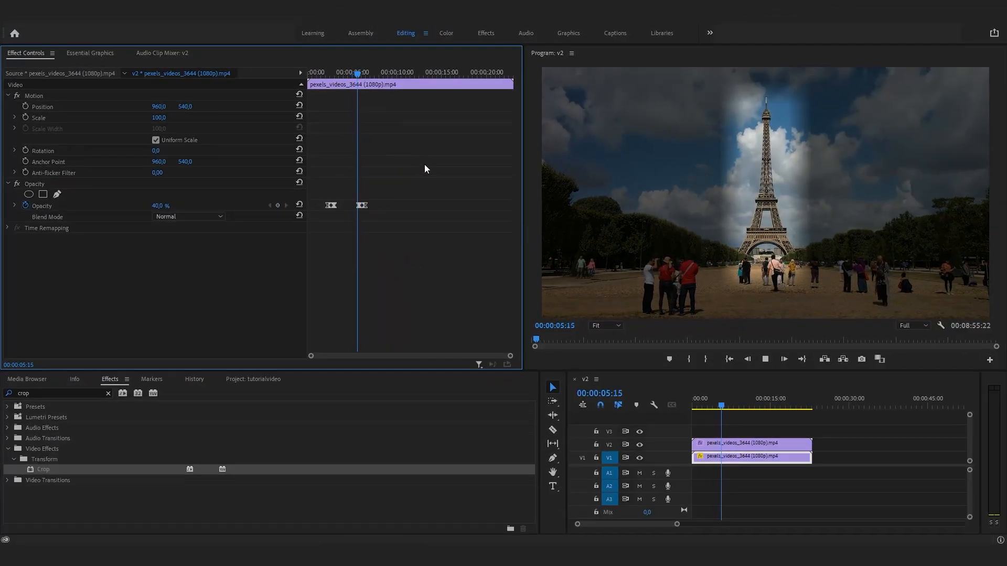
{"action": "key", "text": "space"}
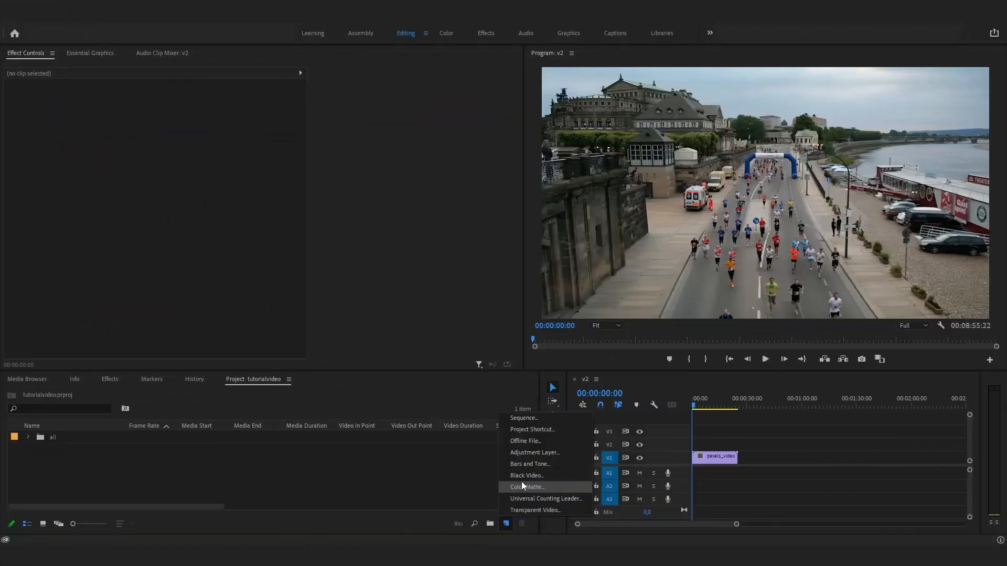
- Create a new black Color Matte at 1920 × 1080 with the default name
{"action": "key", "text": "Escape"}
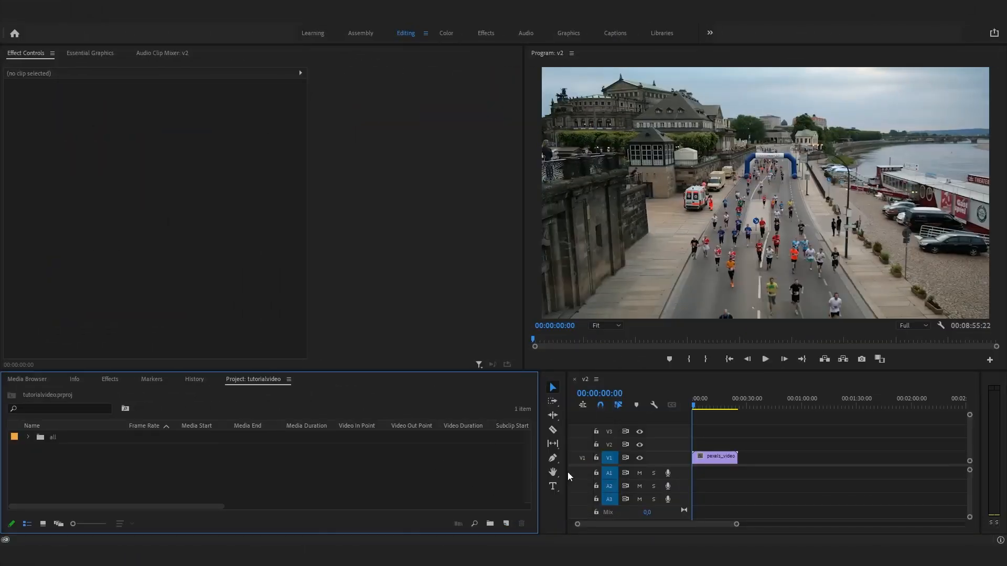
{"action": "left_click", "coordinate": [755, 482]}
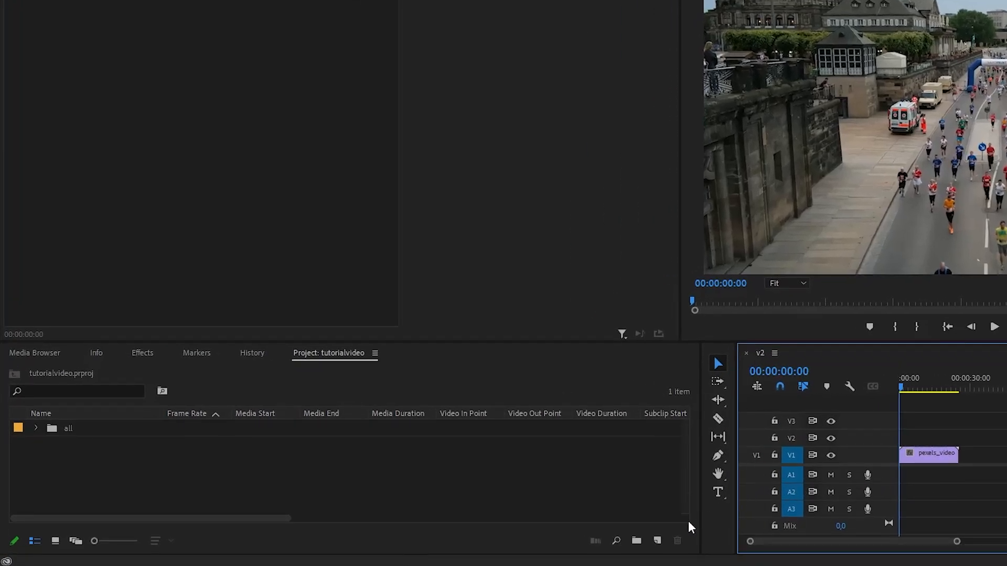
{"action": "left_click", "coordinate": [657, 541]}
{"action": "left_click", "coordinate": [672, 492]}
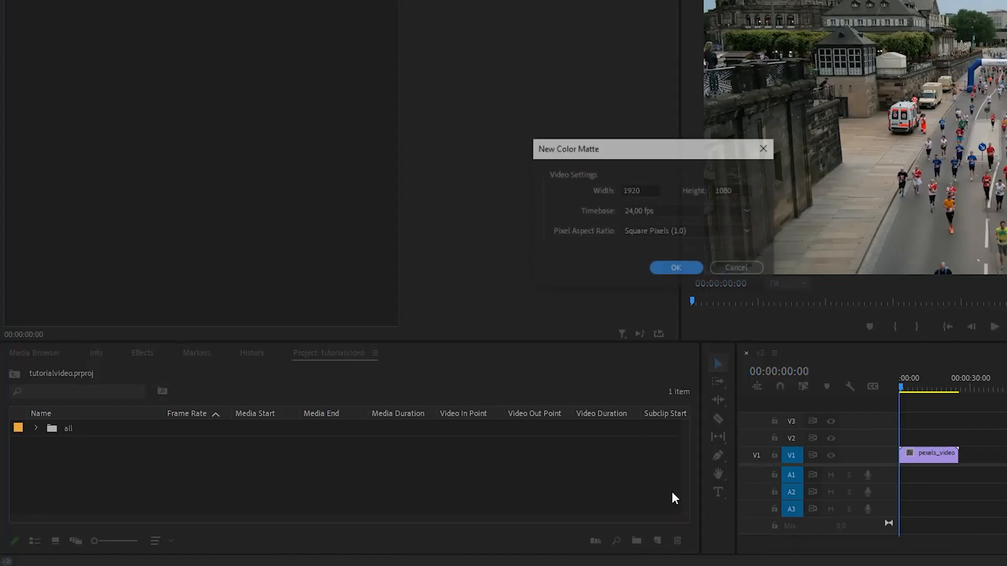
{"action": "left_click", "coordinate": [671, 269]}
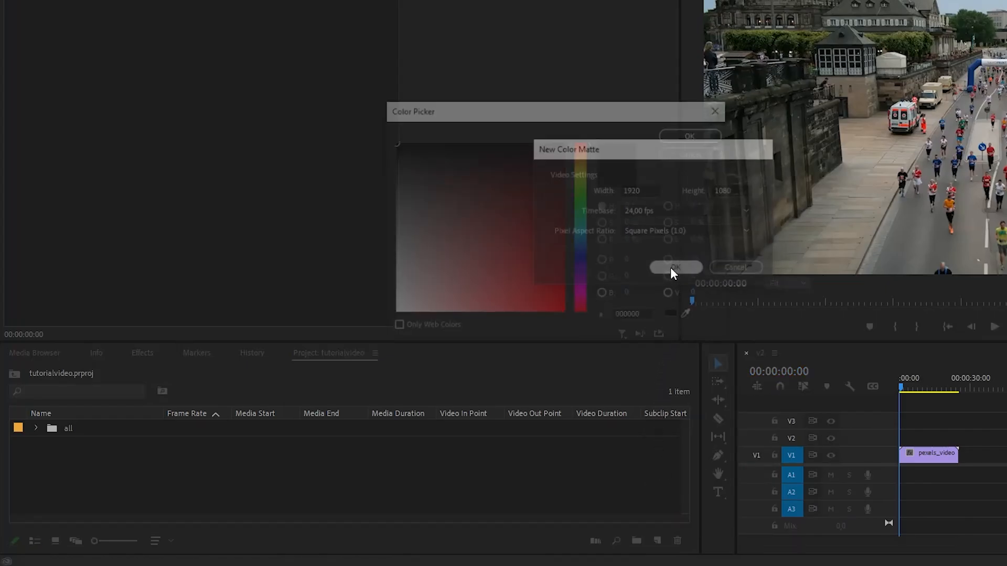
{"action": "left_click", "coordinate": [693, 135]}
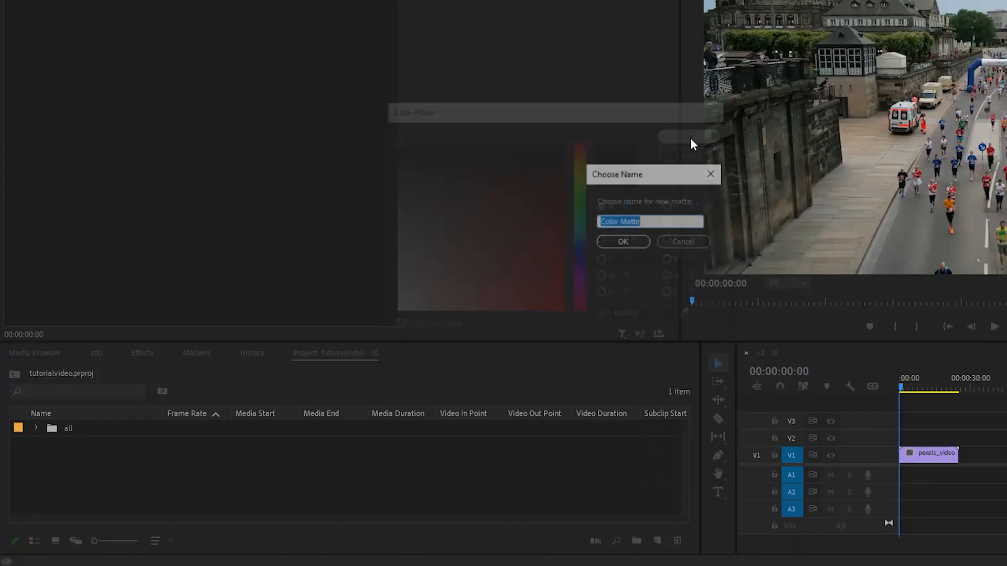
{"action": "left_click", "coordinate": [611, 241]}
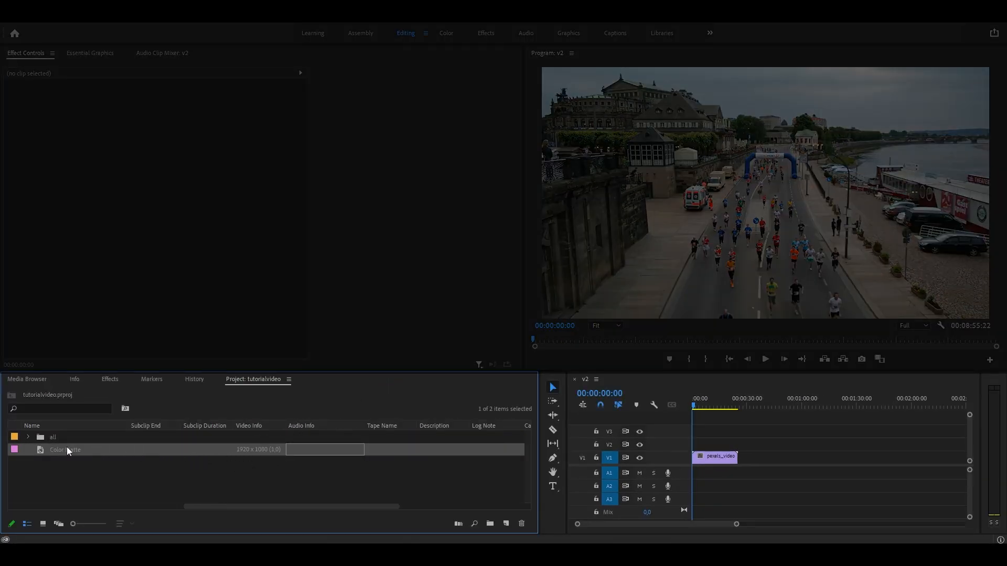
- Place the color matte on track V2 above the video and add an inverted ellipse opacity mask
{"action": "left_click_drag", "start_coordinate": [67, 447], "coordinate": [739, 445]}
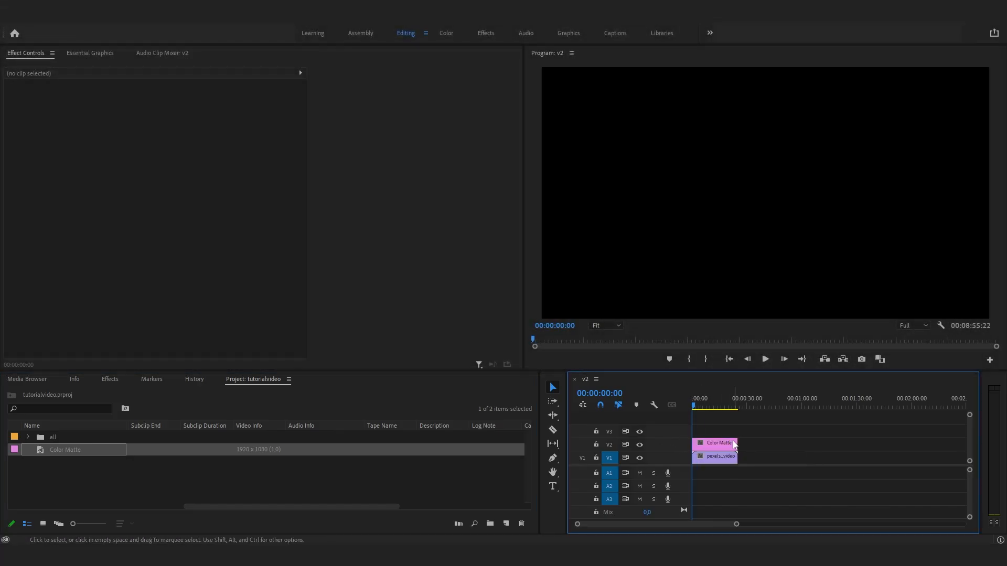
{"action": "left_click", "coordinate": [702, 442]}
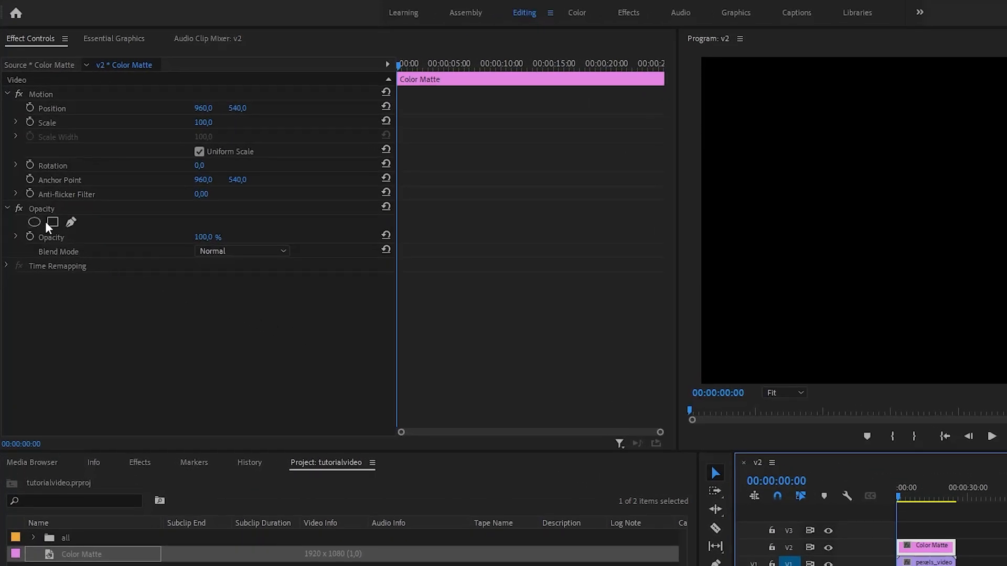
{"action": "left_click", "coordinate": [37, 222]}
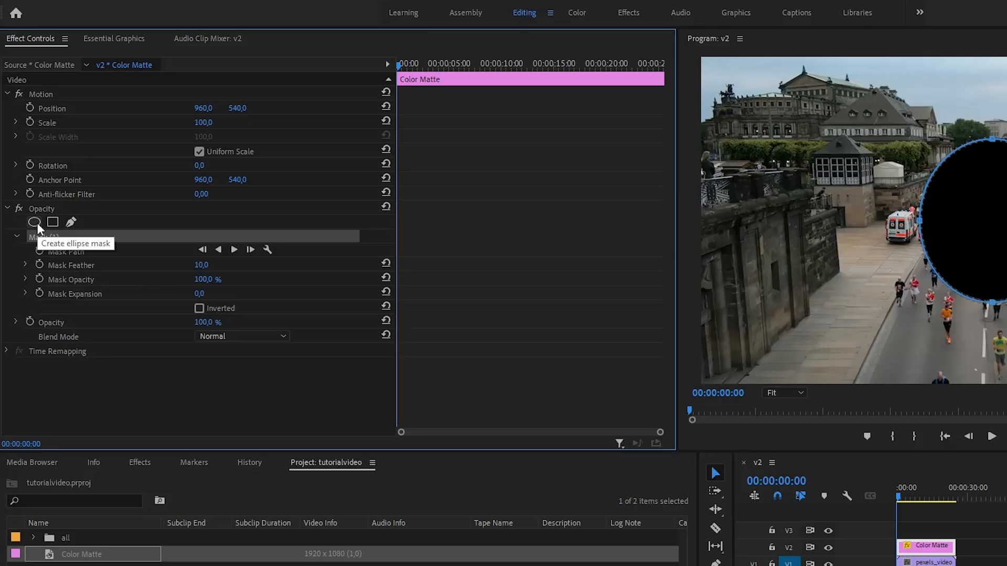
{"action": "left_click", "coordinate": [199, 309]}
- Move and reshape the ellipse mask into a small circle around the ambulance
{"action": "left_click_drag", "start_coordinate": [950, 256], "coordinate": [870, 253]}
{"action": "left_click_drag", "start_coordinate": [906, 143], "coordinate": [913, 208]}
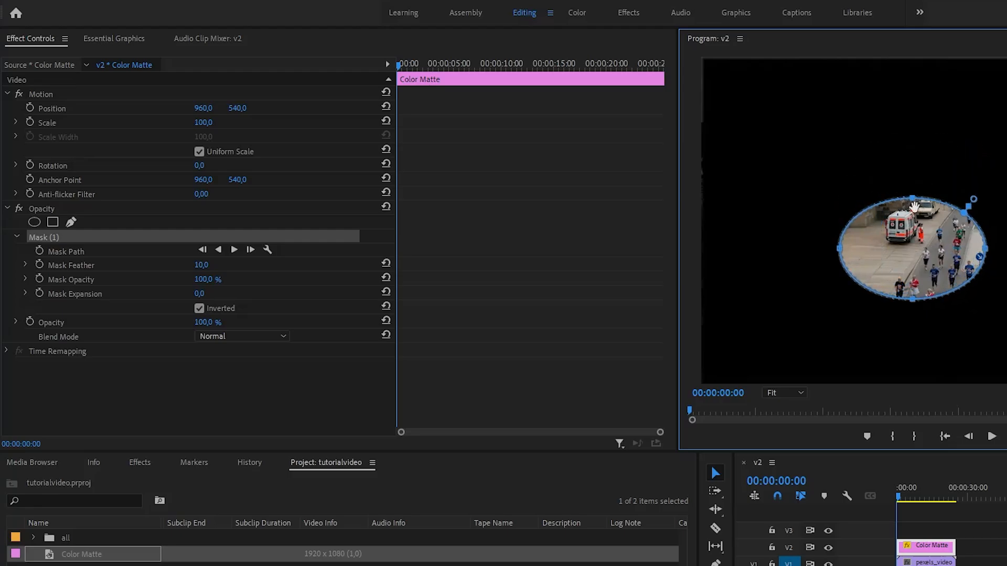
{"action": "left_click_drag", "start_coordinate": [914, 300], "coordinate": [907, 258]}
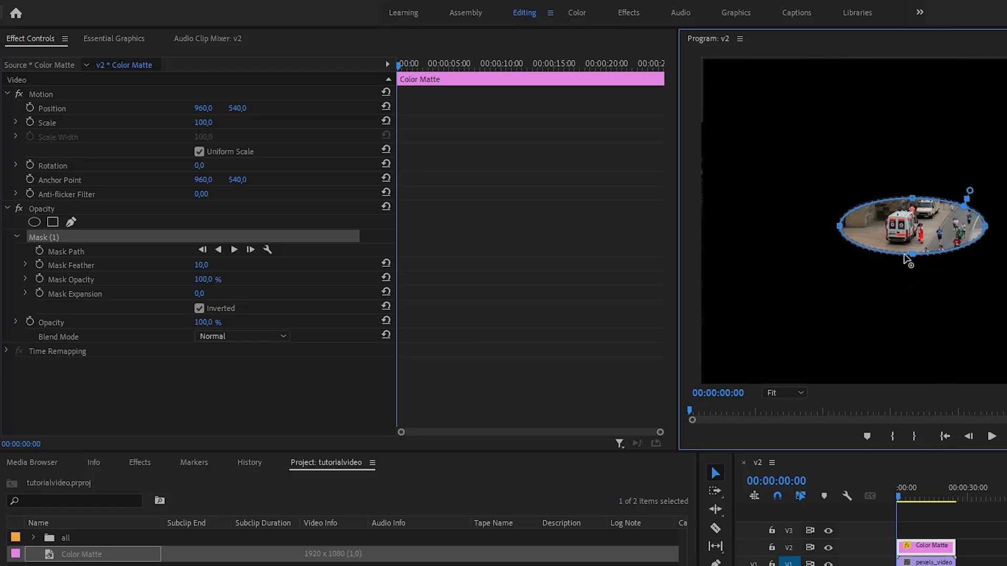
{"action": "left_click_drag", "start_coordinate": [985, 226], "coordinate": [932, 230]}
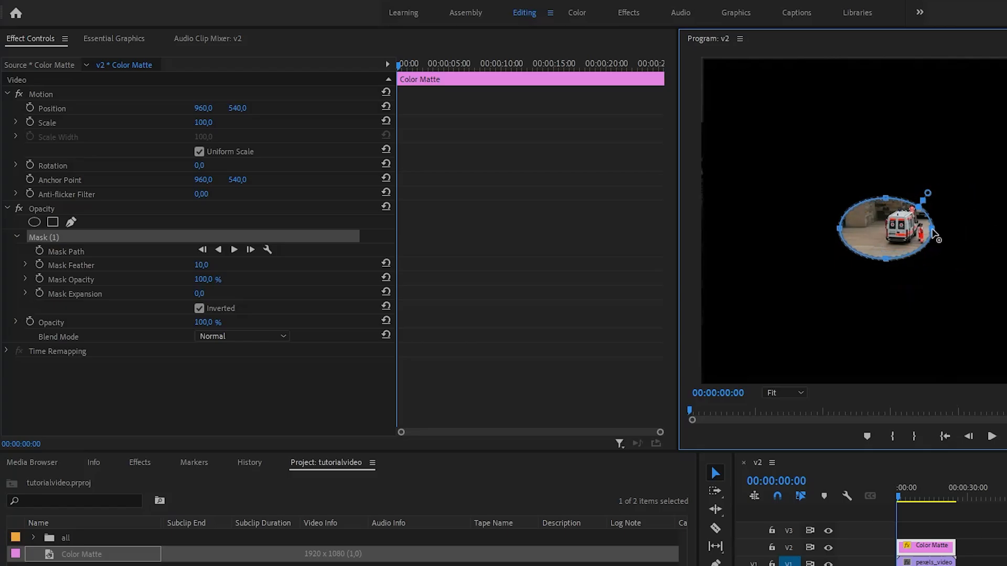
{"action": "left_click_drag", "start_coordinate": [841, 230], "coordinate": [873, 234]}
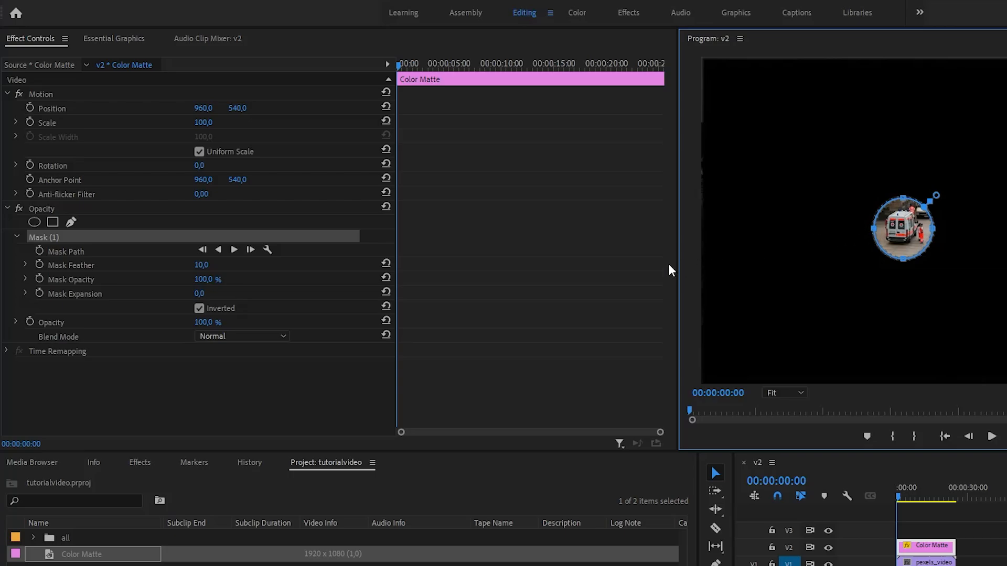
- Set the color matte's opacity to 90% and its mask feather to 50
{"action": "left_click", "coordinate": [209, 322]}
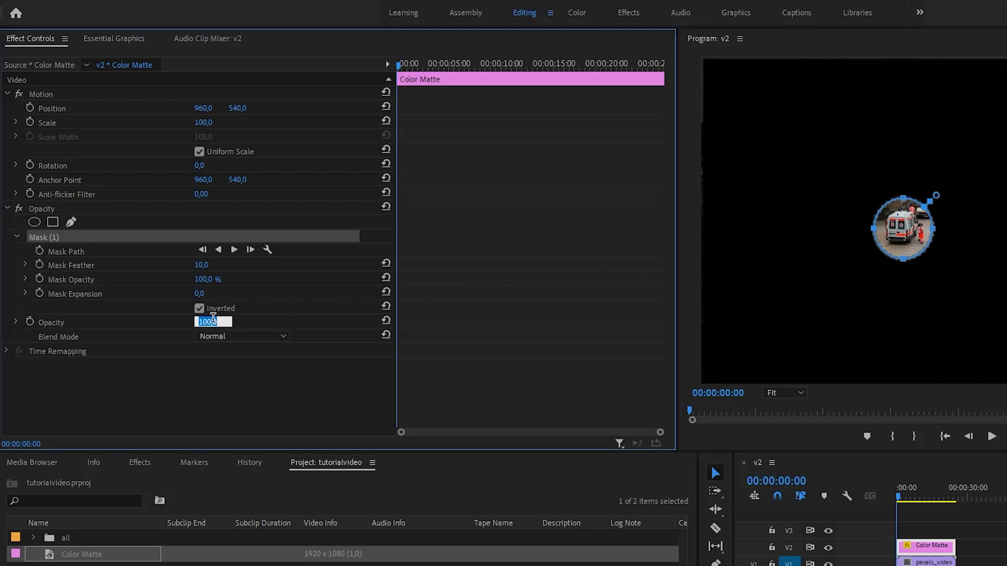
{"action": "type", "text": "90"}
{"action": "key", "text": "Return"}
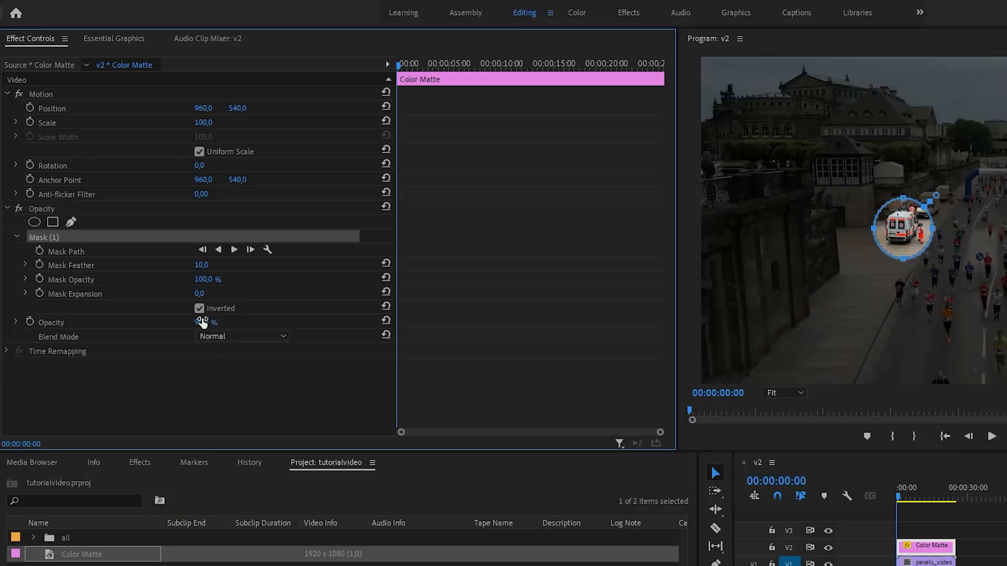
{"action": "left_click", "coordinate": [202, 266]}
{"action": "type", "text": "50"}
{"action": "key", "text": "Return"}
{"action": "left_click", "coordinate": [377, 410]}
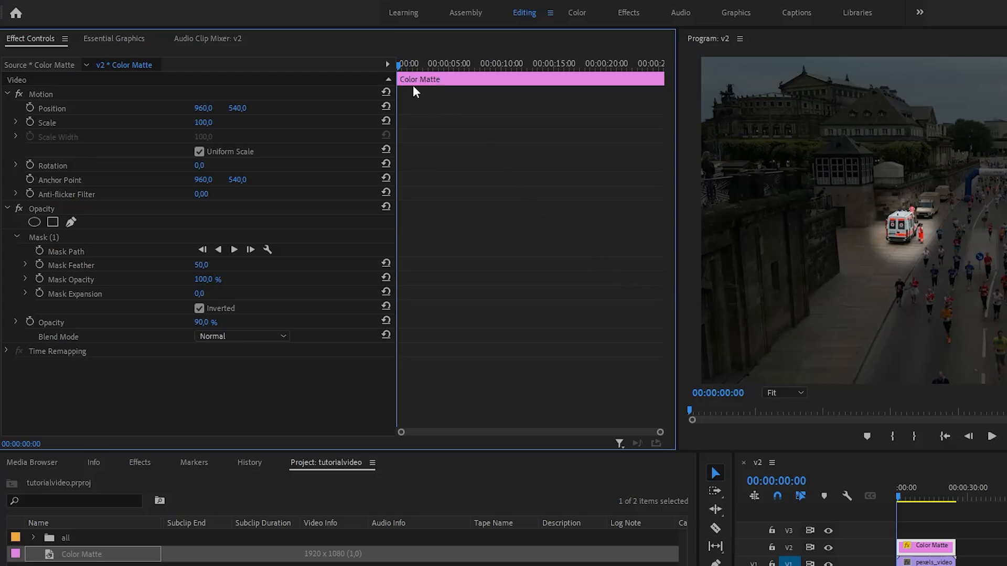
- Add opacity keyframes on the matte: 90% at 00:00:02:14 and 0% at 00:00:01:23
{"action": "left_click_drag", "start_coordinate": [399, 62], "coordinate": [425, 65]}
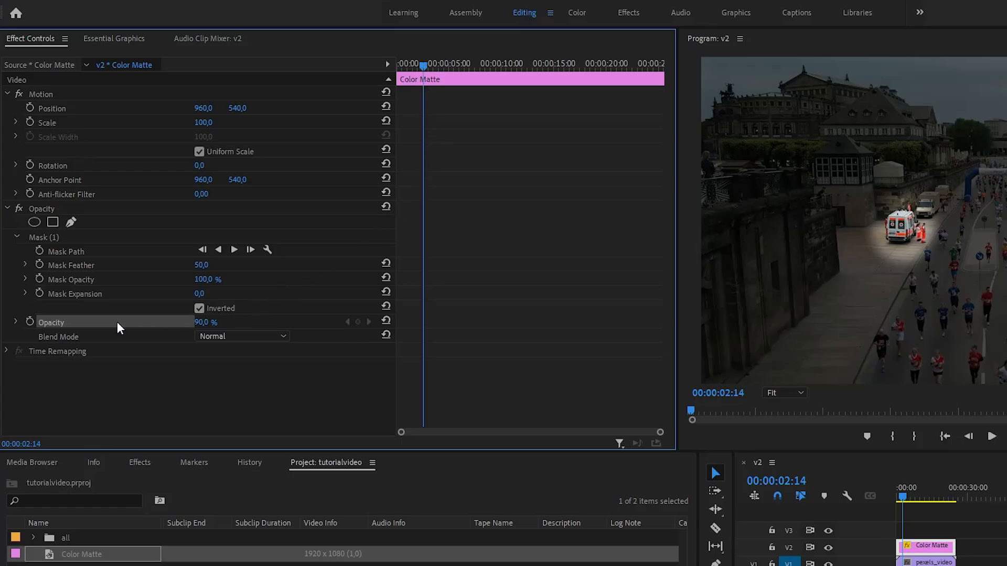
{"action": "left_click", "coordinate": [31, 321]}
{"action": "key", "text": "shift+Left"}
{"action": "key", "text": "shift+Left"}
{"action": "key", "text": "shift+Left"}
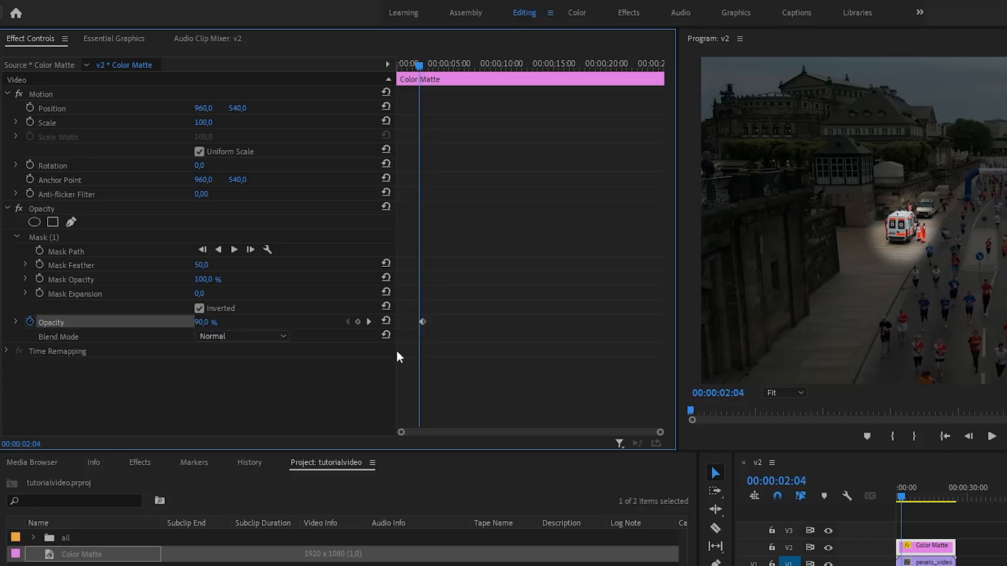
{"action": "left_click", "coordinate": [358, 323]}
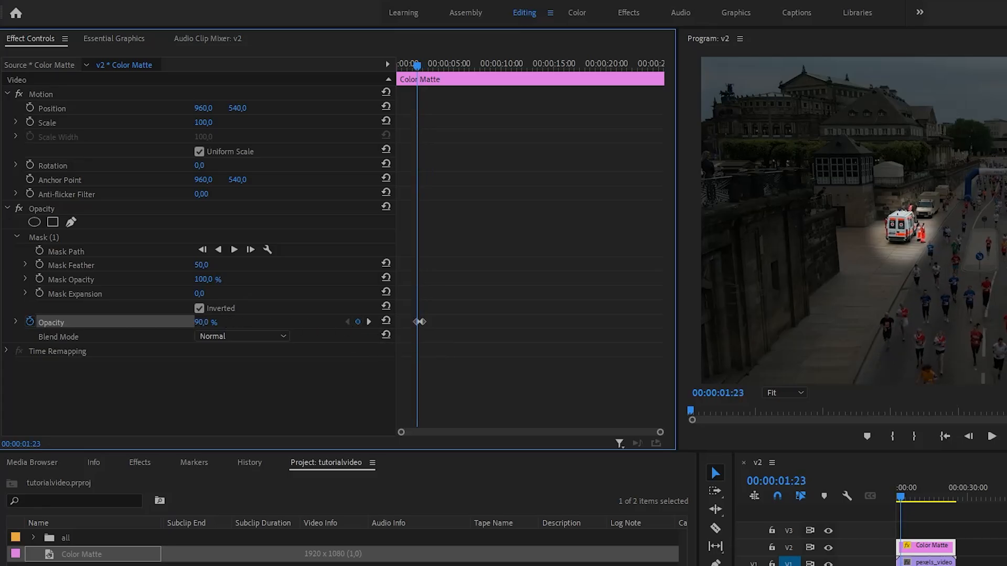
{"action": "left_click_drag", "start_coordinate": [211, 322], "coordinate": [158, 323]}
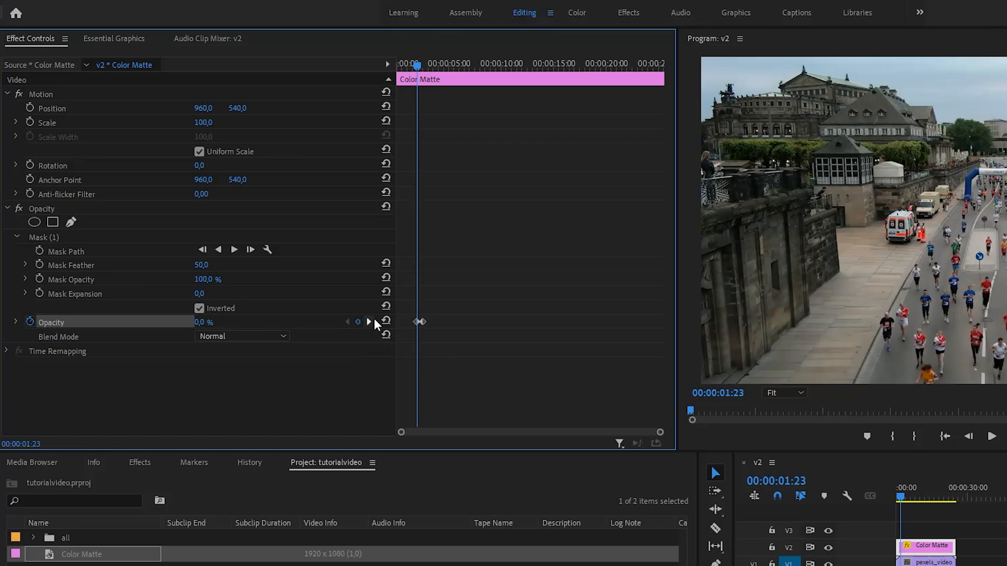
- Apply Ease In and Ease Out interpolation to the matte's opacity keyframes
{"action": "right_click", "coordinate": [424, 323]}
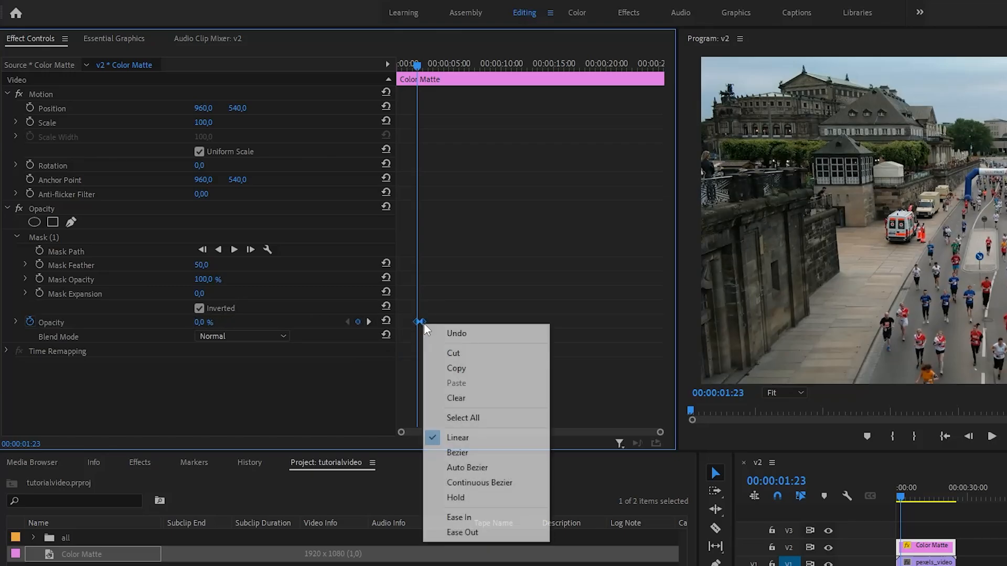
{"action": "left_click", "coordinate": [459, 518]}
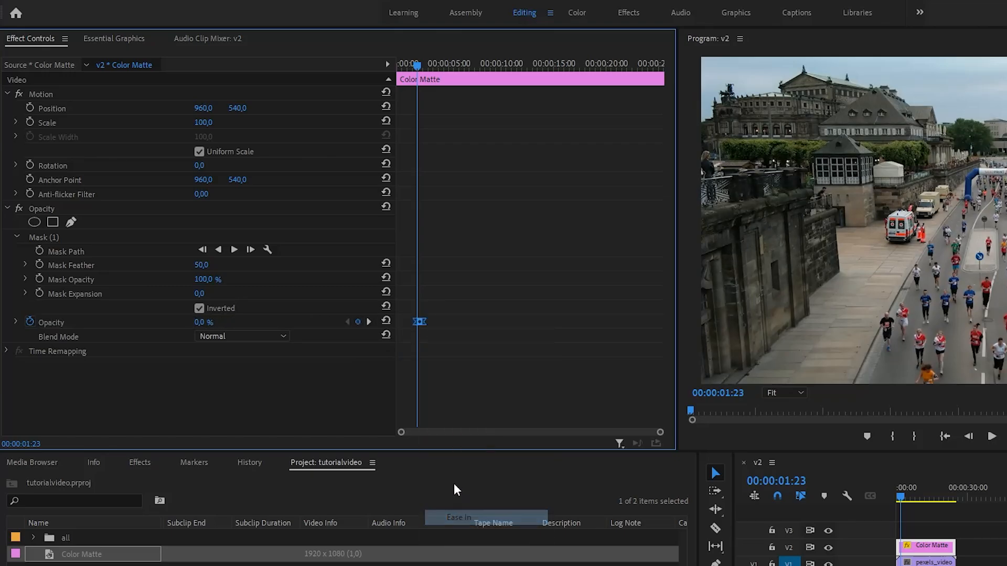
{"action": "right_click", "coordinate": [422, 321]}
{"action": "left_click", "coordinate": [458, 529]}
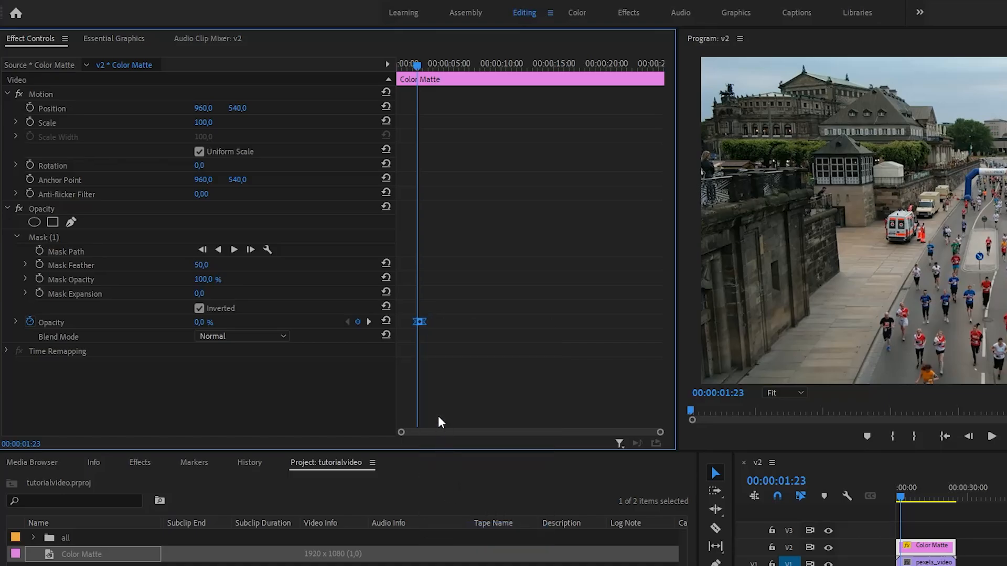
- Paste the opacity keyframes at 00:00:06:14 and nudge them slightly later
{"action": "left_click_drag", "start_coordinate": [442, 63], "coordinate": [465, 60]}
{"action": "key", "text": "ctrl+v"}
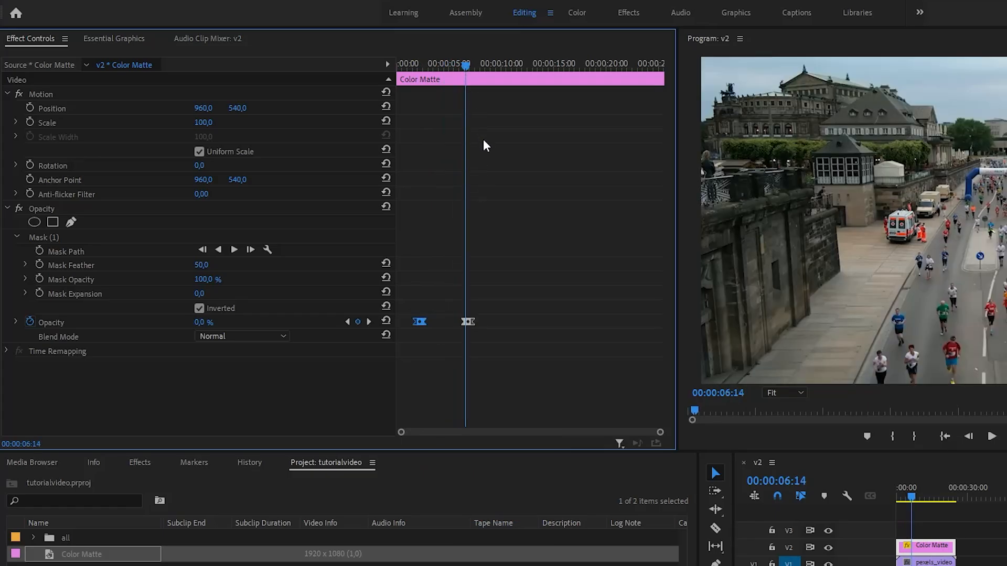
{"action": "mouse_move", "coordinate": [470, 319]}
{"action": "left_mouse_down"}
{"action": "mouse_move", "coordinate": [458, 320]}
{"action": "mouse_move", "coordinate": [479, 323]}
{"action": "left_mouse_up"}
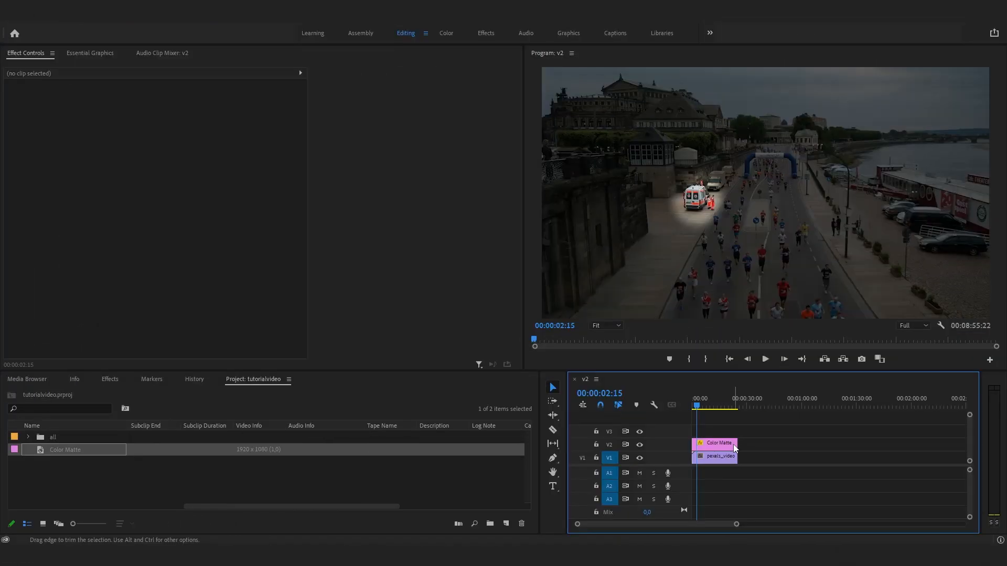
- Nest the color matte and video clips into a nested sequence with the default name
{"action": "left_click", "coordinate": [724, 456]}
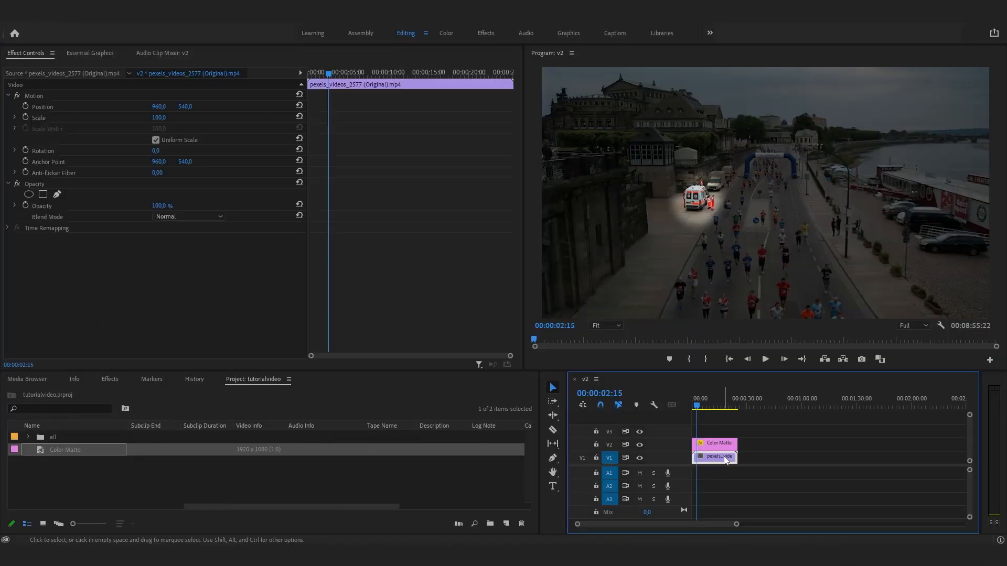
{"action": "left_click_drag", "start_coordinate": [0, 161], "coordinate": [2, 161]}
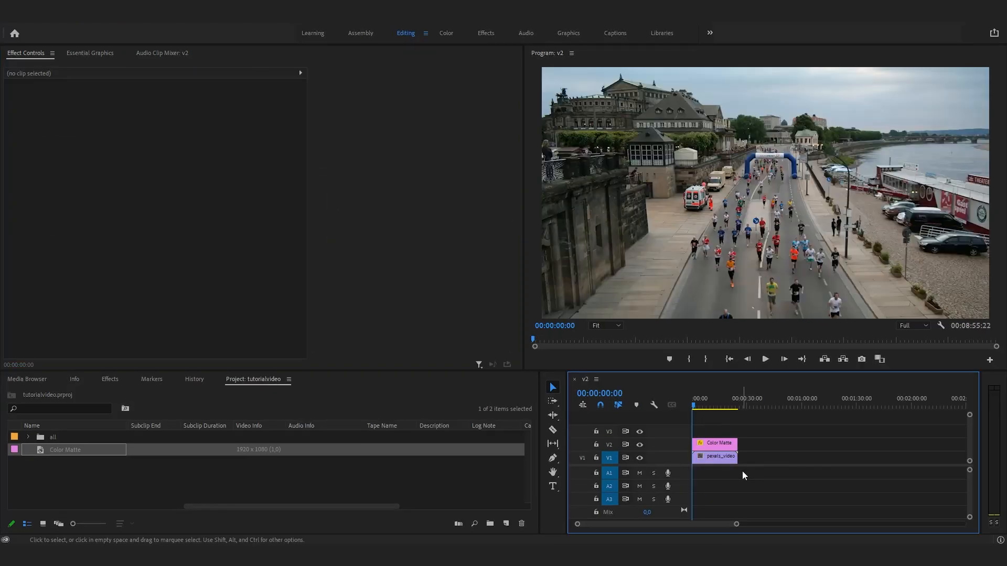
{"action": "left_click_drag", "start_coordinate": [741, 471], "coordinate": [717, 449]}
{"action": "right_click", "coordinate": [717, 449]}
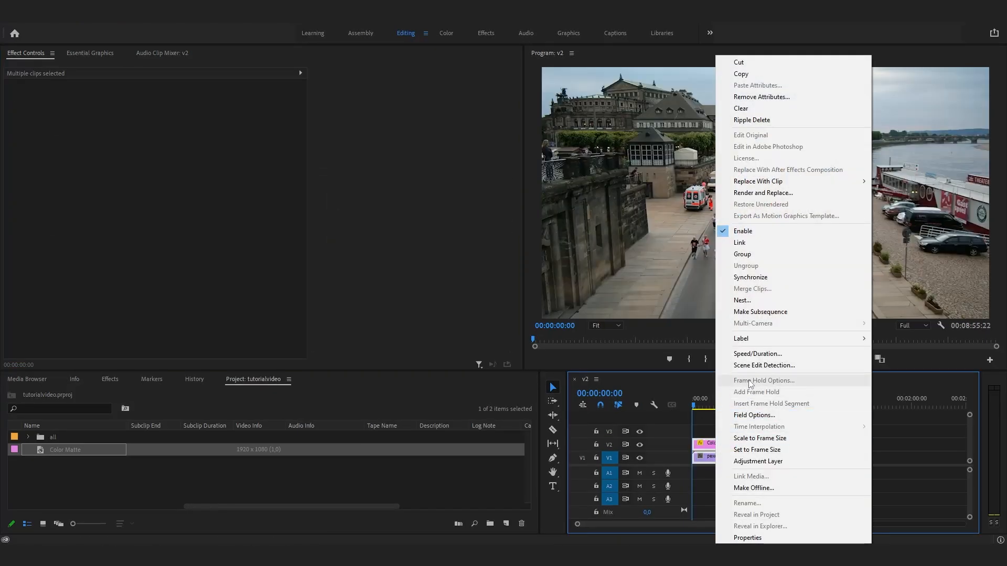
{"action": "left_click", "coordinate": [753, 304]}
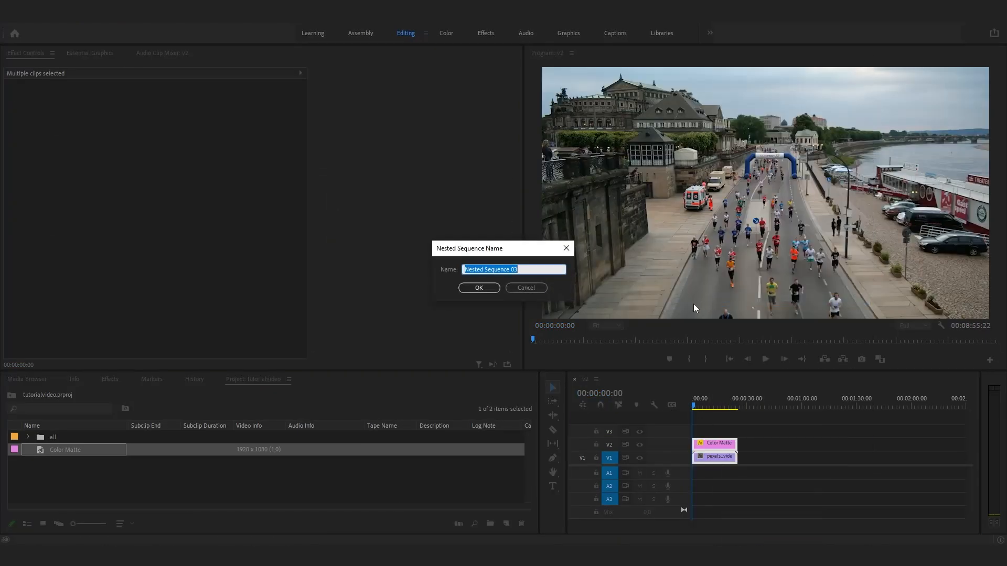
{"action": "left_click", "coordinate": [479, 288]}
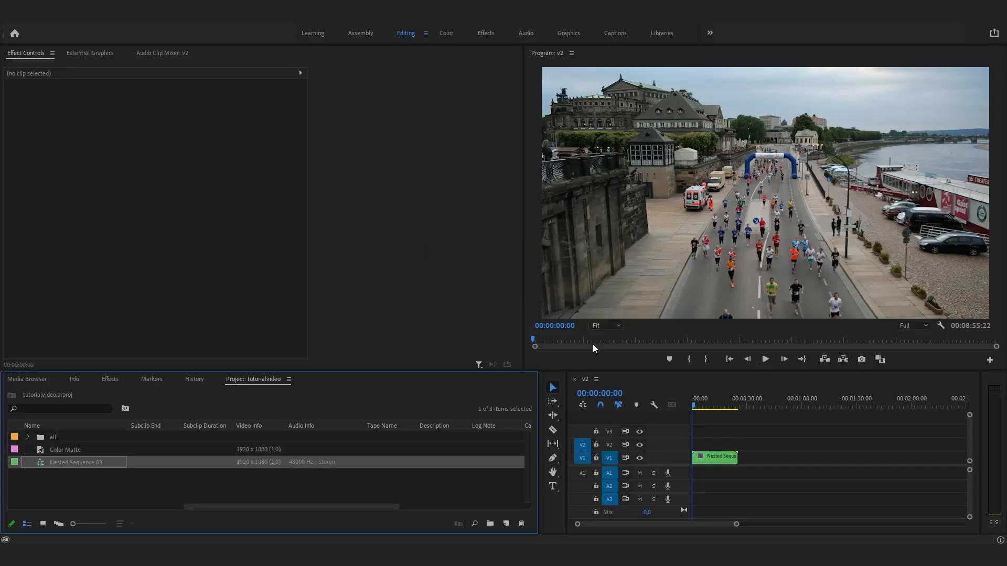
- Search the effects for transform and apply the Distort Transform effect to the nested clip
{"action": "left_click", "coordinate": [710, 457]}
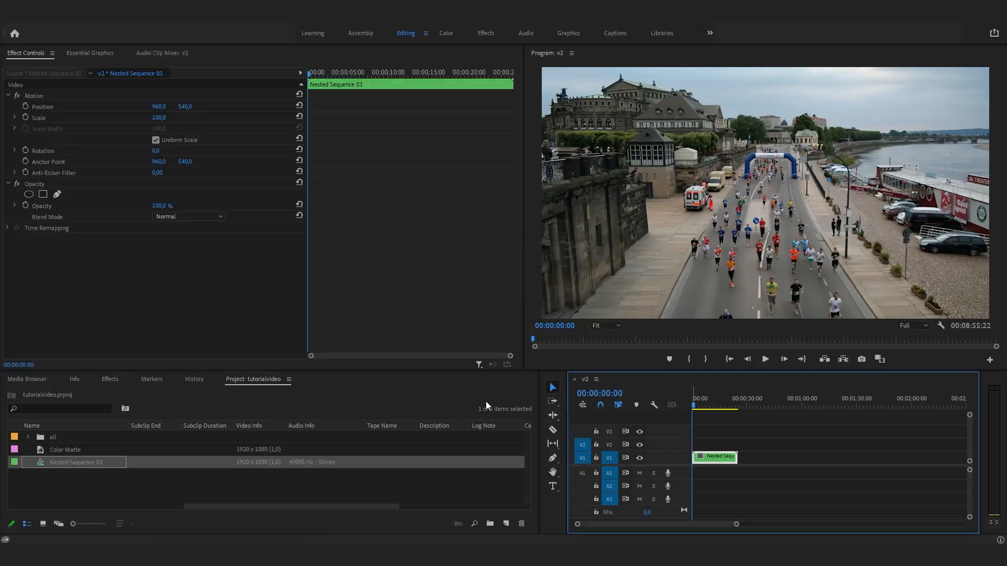
{"action": "left_click", "coordinate": [110, 379]}
{"action": "left_click", "coordinate": [106, 397]}
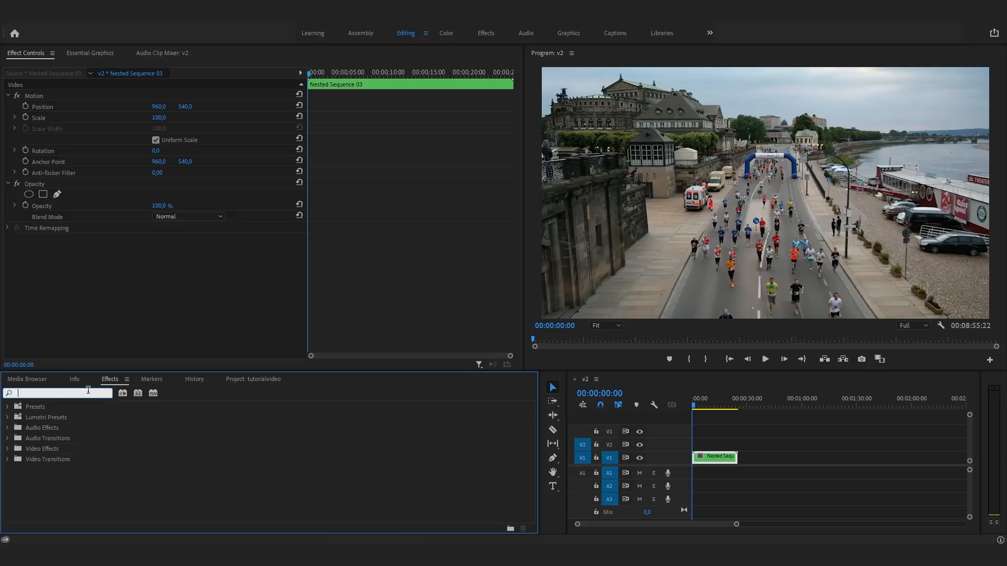
{"action": "type", "text": "transform"}
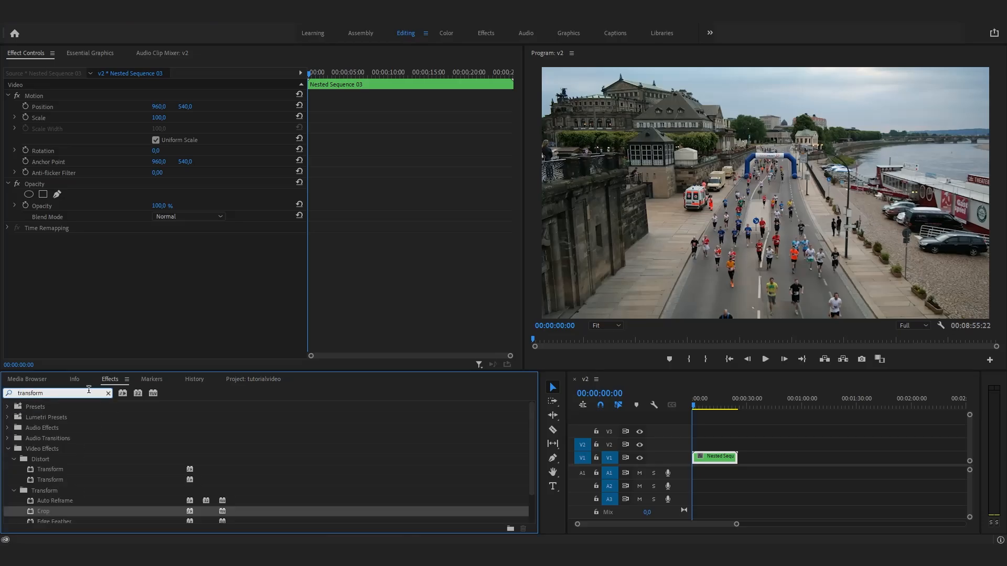
{"action": "left_click_drag", "start_coordinate": [65, 474], "coordinate": [119, 465]}
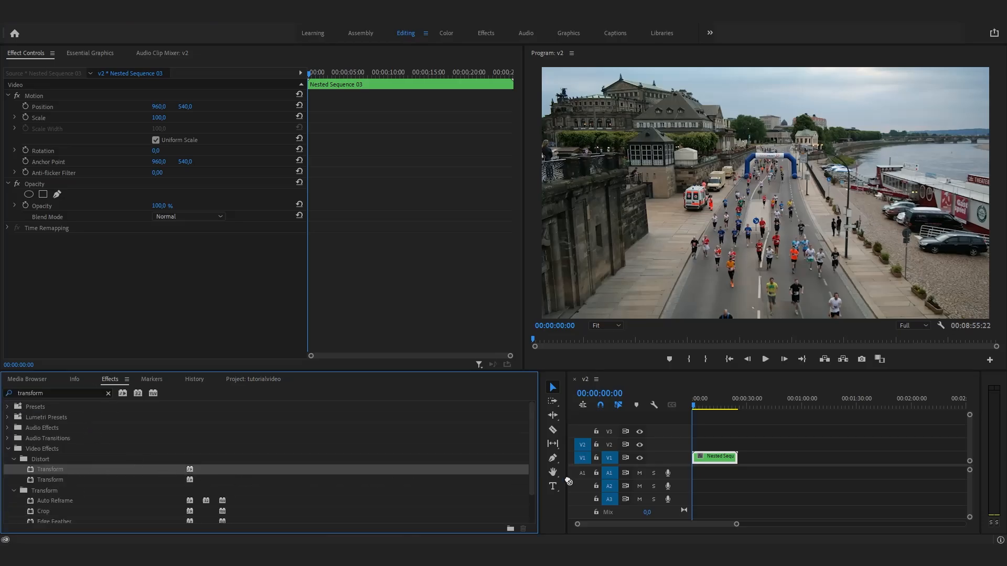
{"action": "left_click_drag", "start_coordinate": [703, 458], "coordinate": [704, 461]}
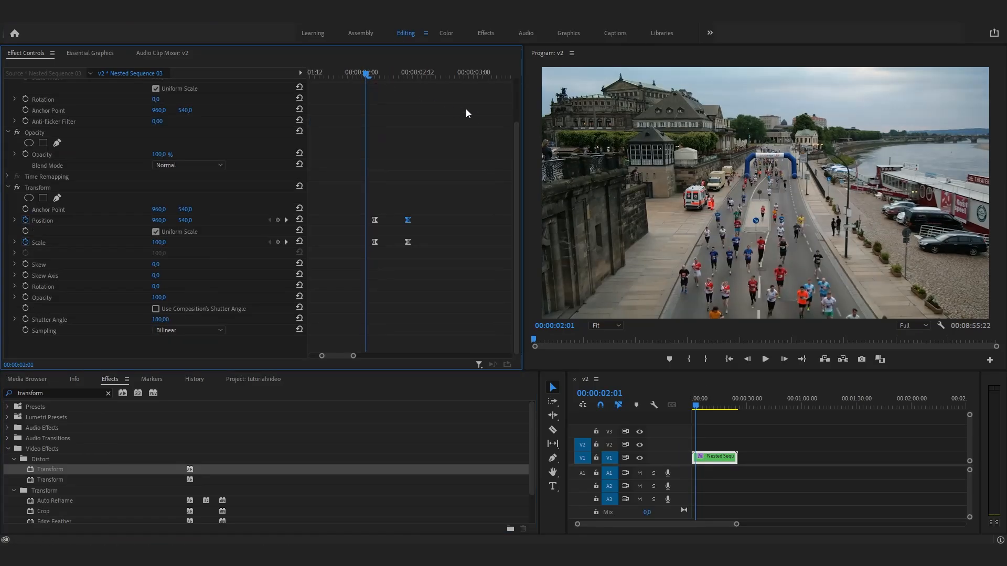
- Scrub and play the sequence to preview the Transform zoom on the spotlighted ambulance
{"action": "left_click_drag", "start_coordinate": [351, 79], "coordinate": [296, 73]}
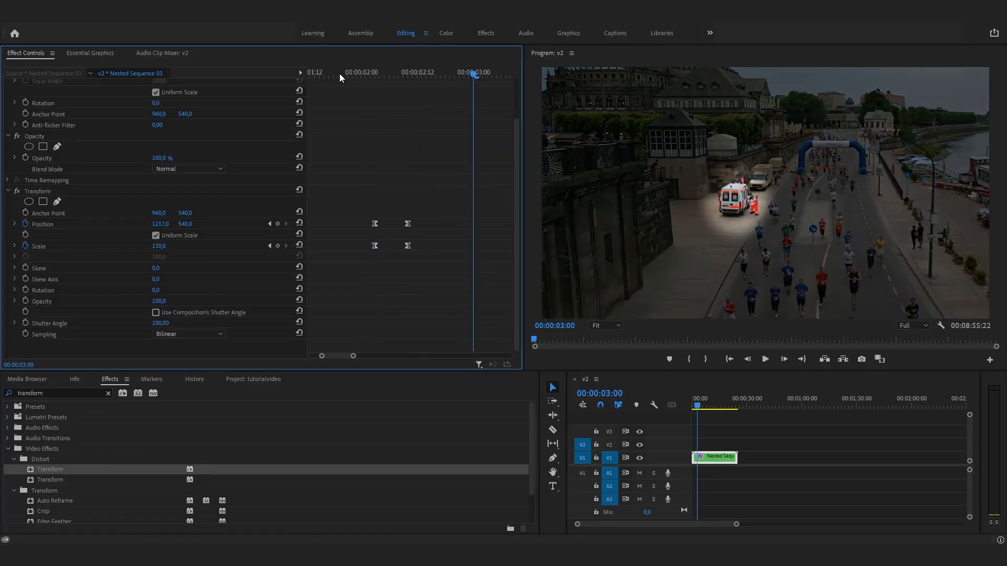
{"action": "key", "text": "space"}
{"action": "left_click", "coordinate": [799, 467]}
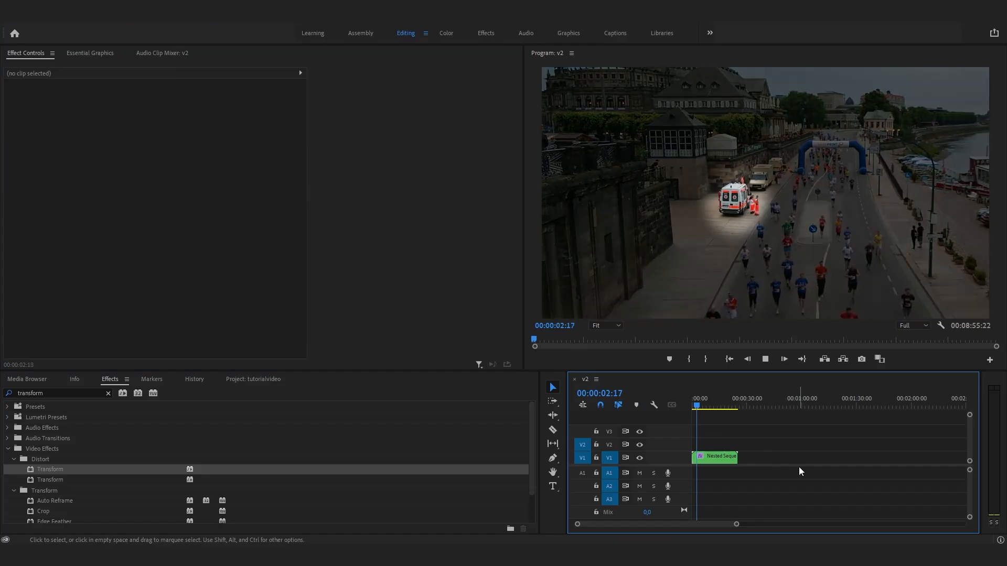